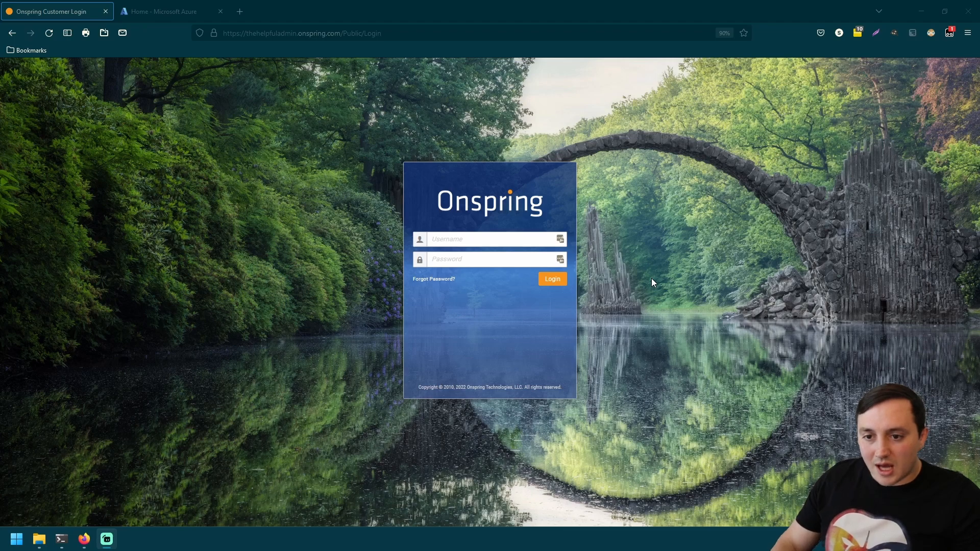
# - Sign in to Onspring with the administrator username and password, retrying after the failed first attempt
pyautogui.click(490, 241)
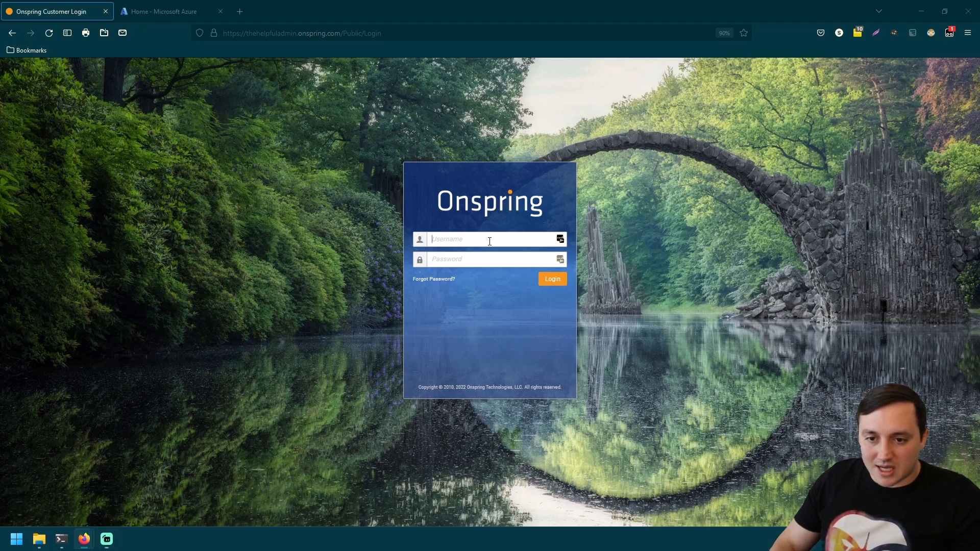
pyautogui.write('stevan')
pyautogui.press('Tab')
pyautogui.write('**********')
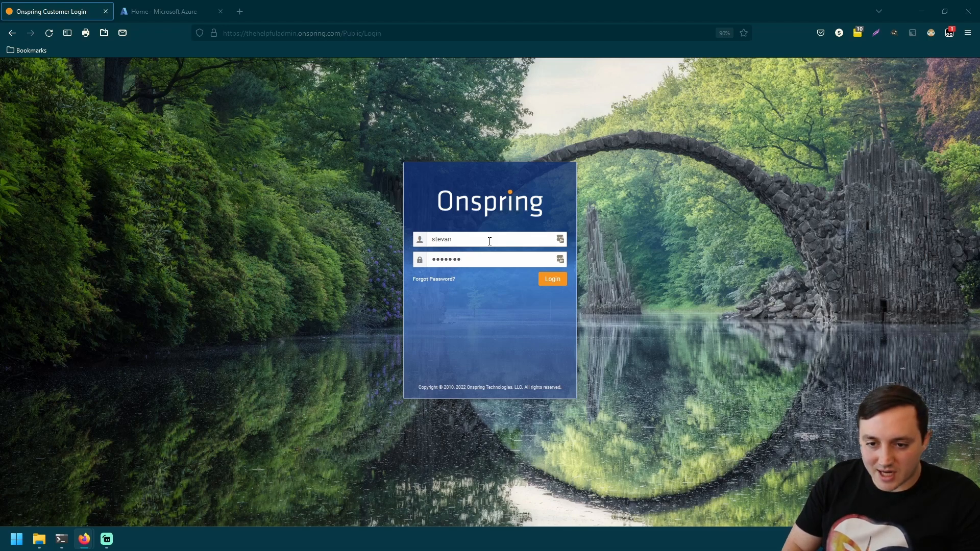
pyautogui.press('Return')
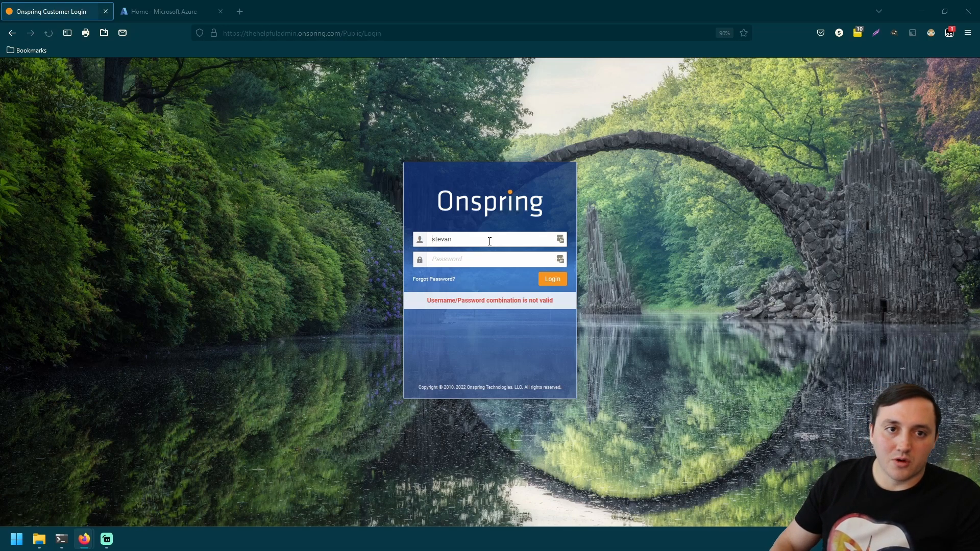
pyautogui.write('***********')
pyautogui.press('Return')
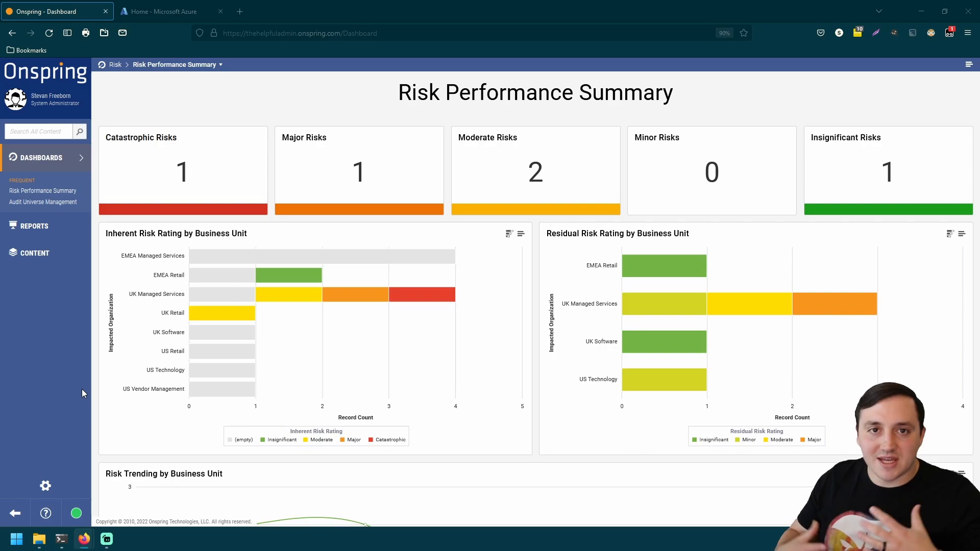
# - Search the Onspring Help Center for 'SSO' and open the Understand Single Sign-On article
pyautogui.click(49, 512)
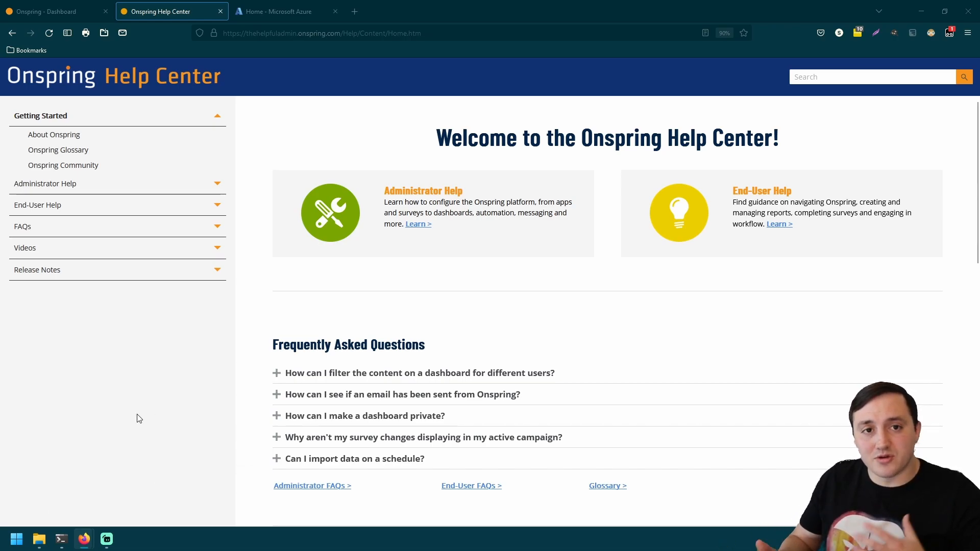
pyautogui.click(822, 76)
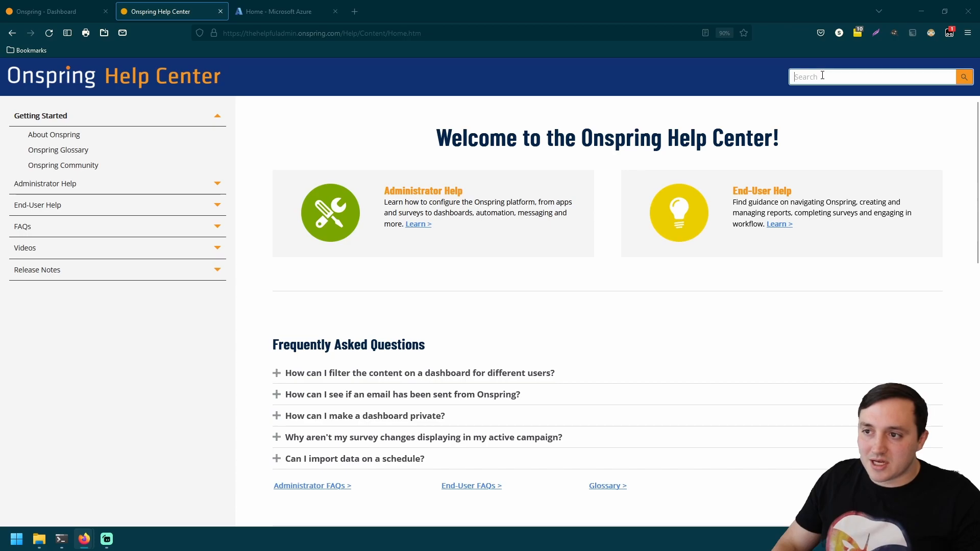
pyautogui.write('SSO')
pyautogui.press('Return')
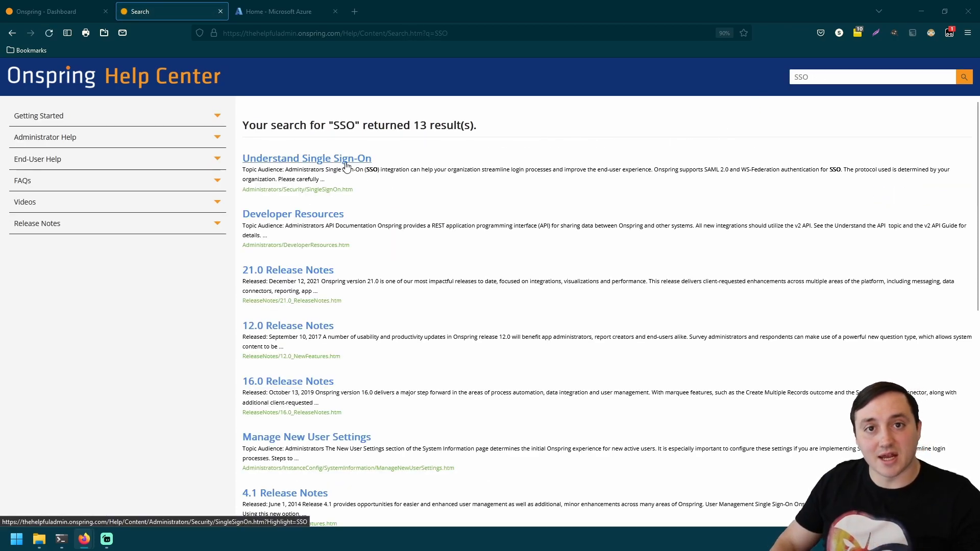
pyautogui.click(347, 164)
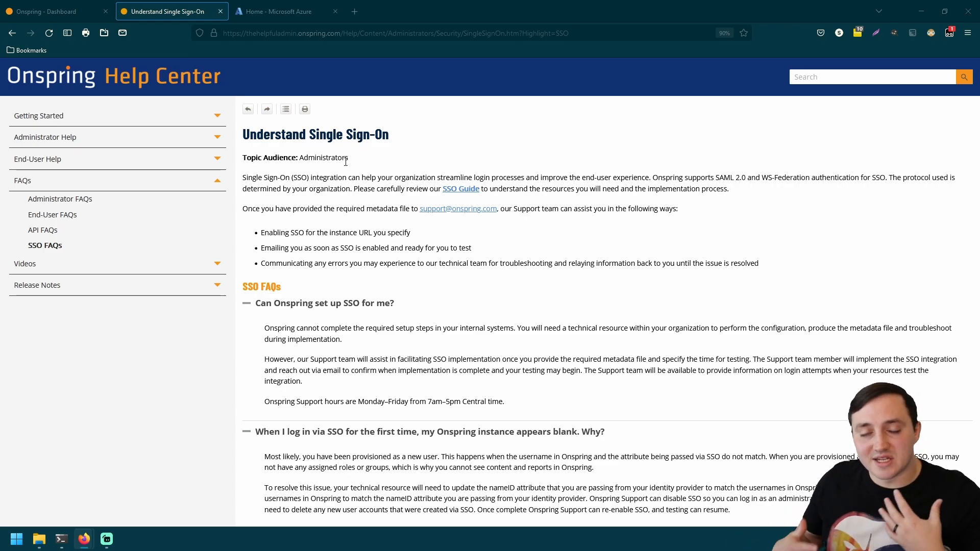
# - Open the SSO Guide PDF from the article and scroll down to its Contents page
pyautogui.click(471, 190)
pyautogui.scroll(-4, 394, 149)
pyautogui.scroll(-6, 395, 152)
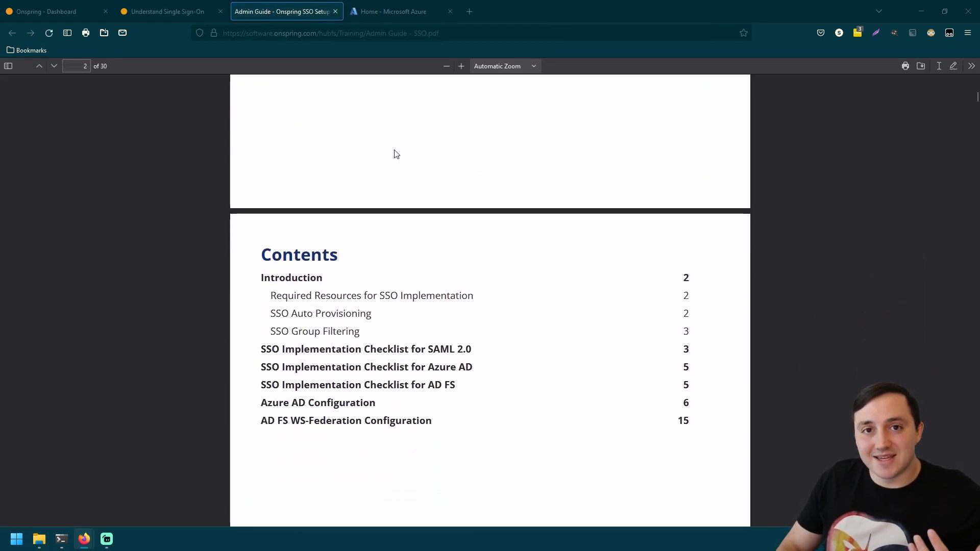
pyautogui.scroll(-1, 397, 154)
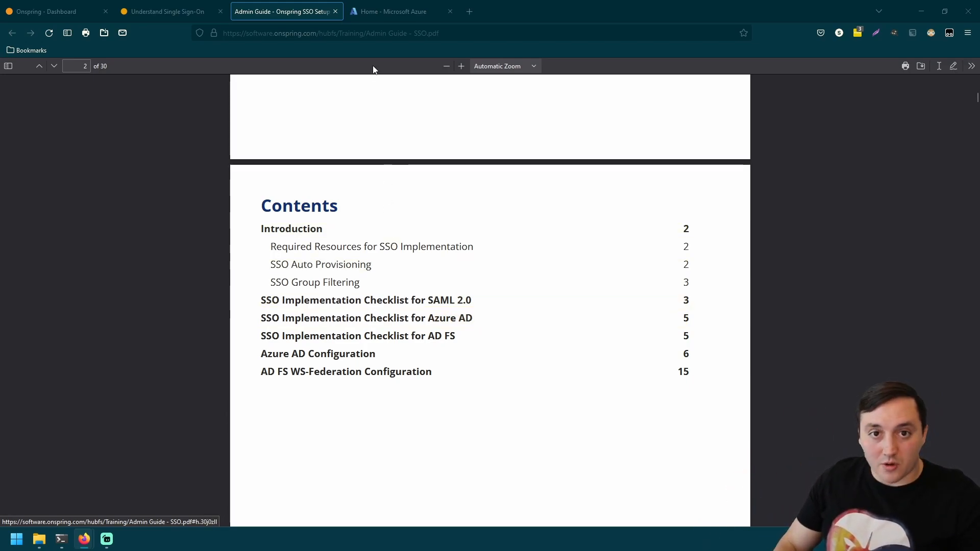
# - Close the SSO guide and help page tabs, then open your own user record from Content
pyautogui.click(335, 12)
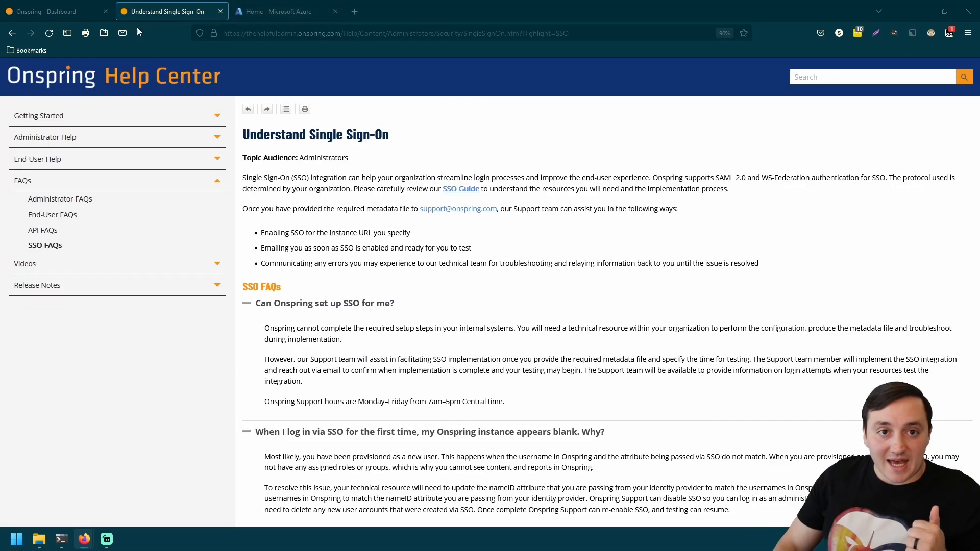
pyautogui.click(217, 16)
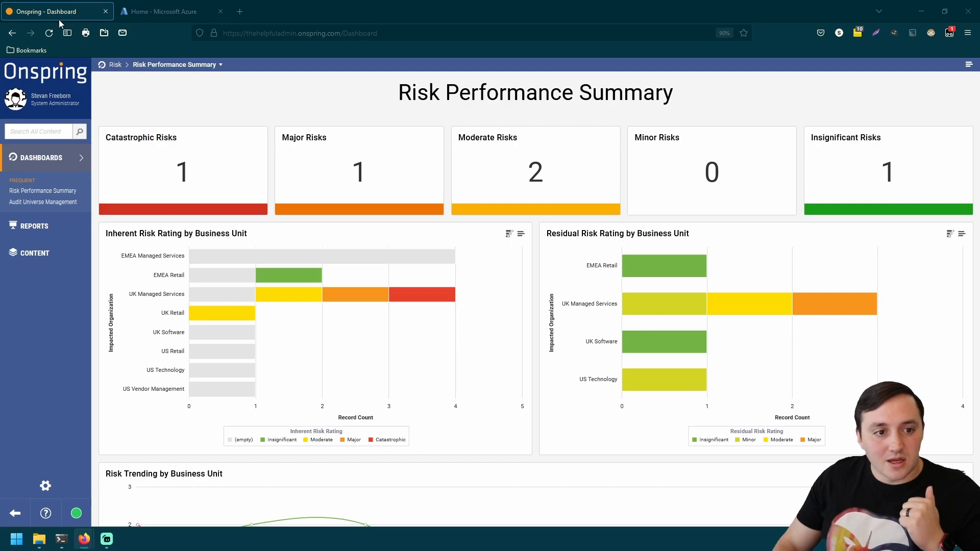
pyautogui.click(43, 257)
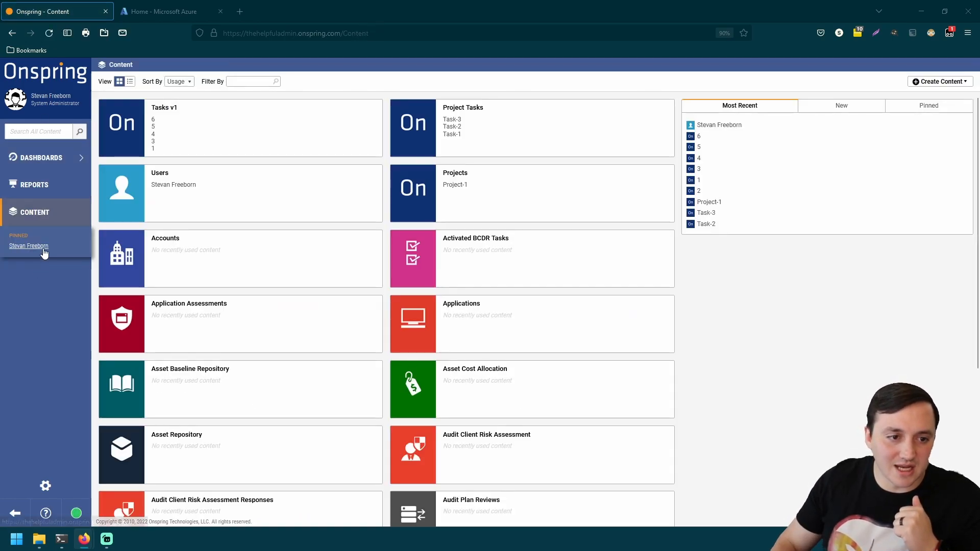
pyautogui.click(43, 250)
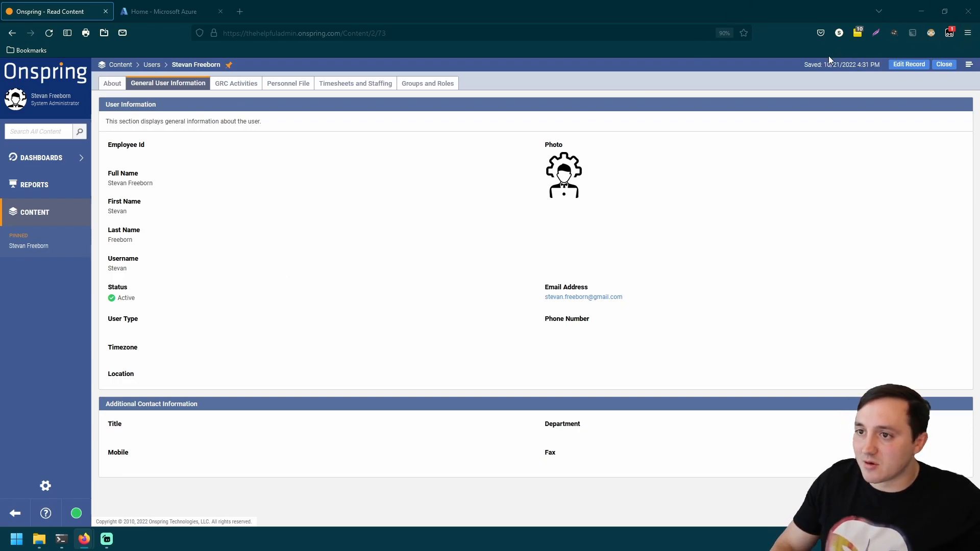
# - Zoom the Firefox page to 120% while viewing the Onspring user record
pyautogui.click(968, 33)
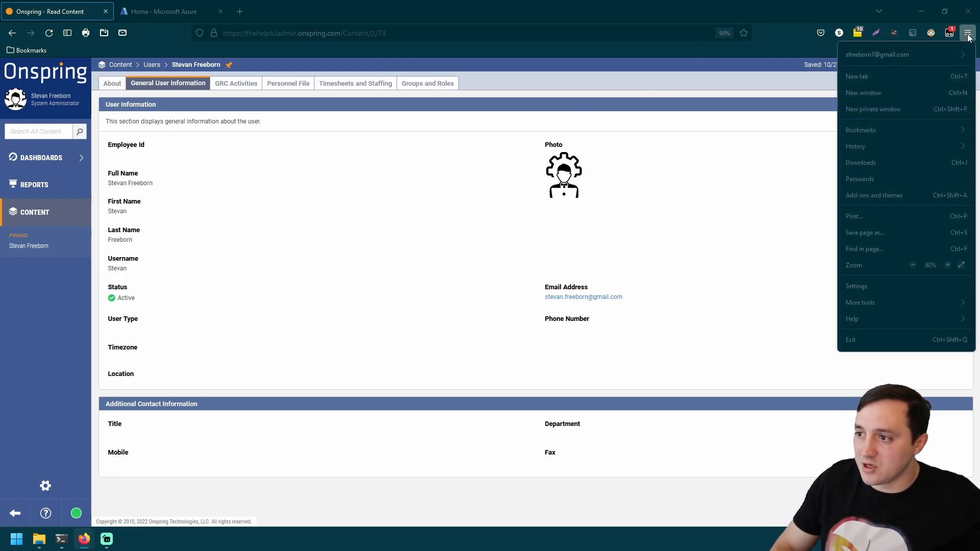
pyautogui.click(948, 265)
pyautogui.click(948, 265)
pyautogui.click(947, 265)
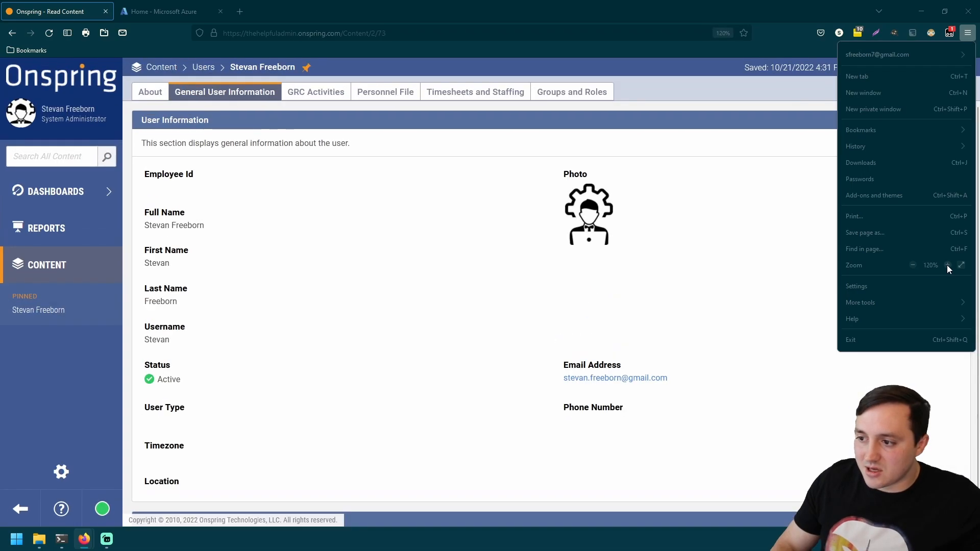
pyautogui.click(725, 310)
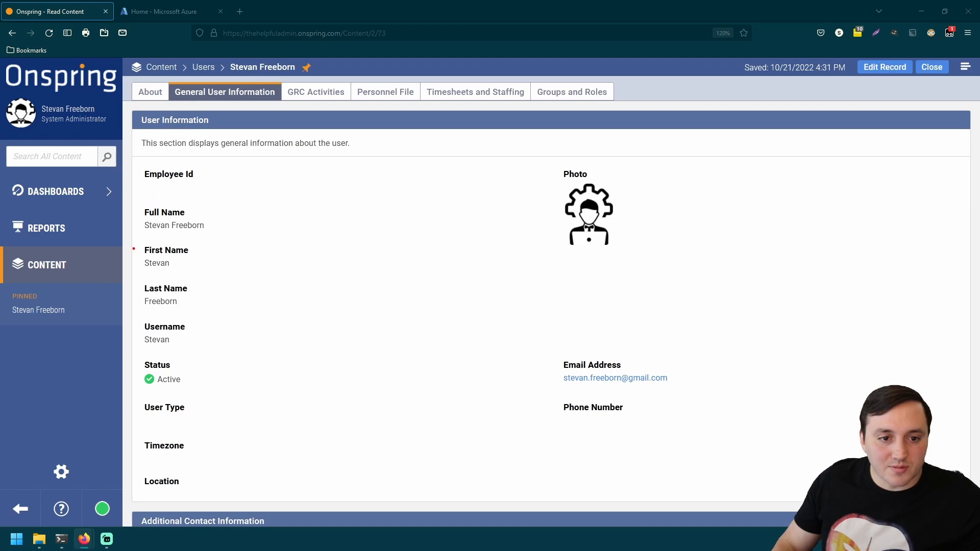
pyautogui.moveTo(134, 240)
pyautogui.mouseDown()
pyautogui.moveTo(132, 265)
pyautogui.moveTo(199, 278)
pyautogui.moveTo(212, 254)
pyautogui.moveTo(135, 239)
pyautogui.mouseUp()
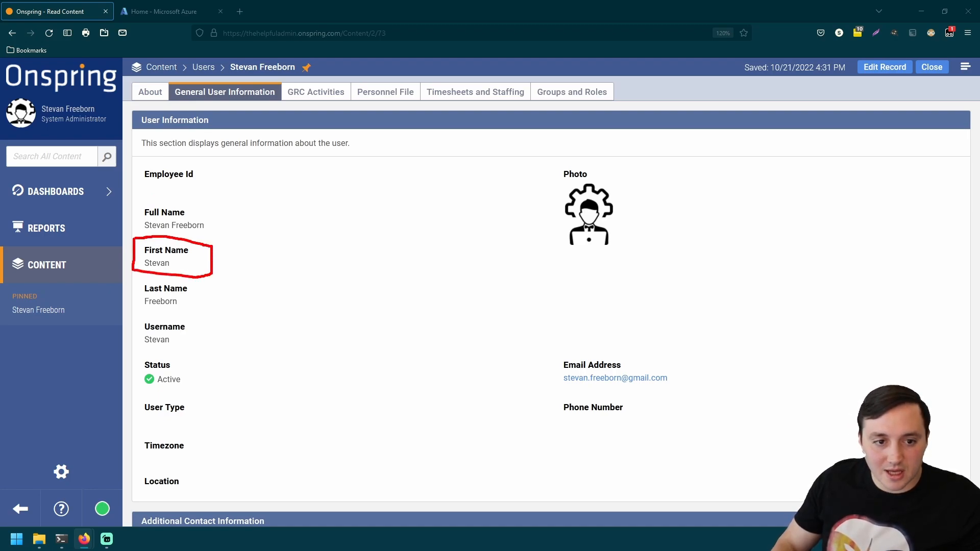
pyautogui.press('e')
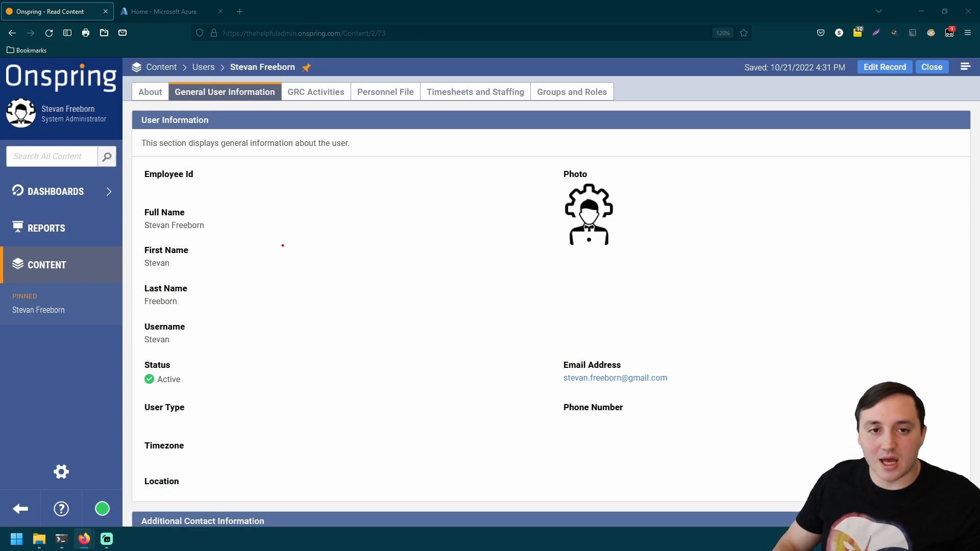
pyautogui.moveTo(136, 238)
pyautogui.mouseDown()
pyautogui.moveTo(173, 279)
pyautogui.moveTo(213, 277)
pyautogui.mouseUp()
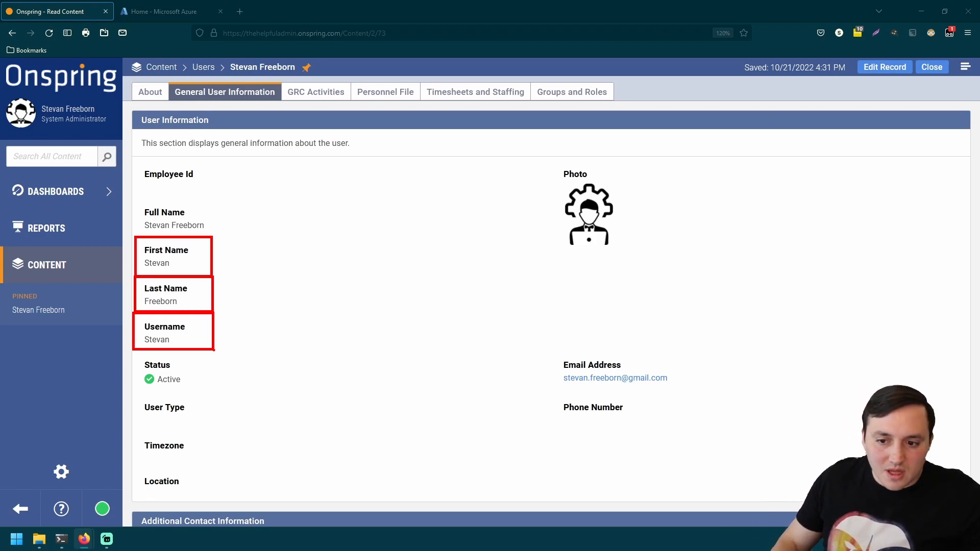
pyautogui.moveTo(552, 351)
pyautogui.mouseDown()
pyautogui.moveTo(576, 399)
pyautogui.moveTo(687, 393)
pyautogui.mouseUp()
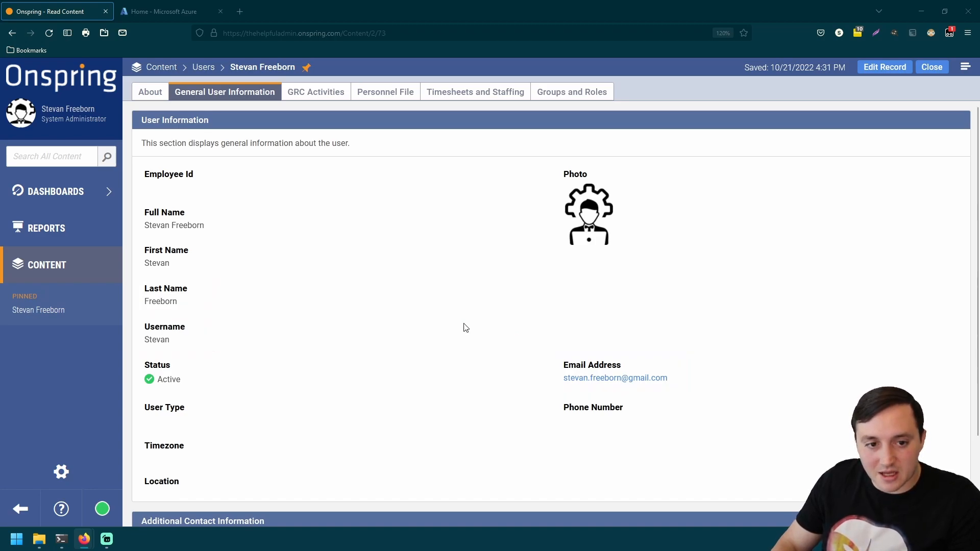
pyautogui.click(156, 13)
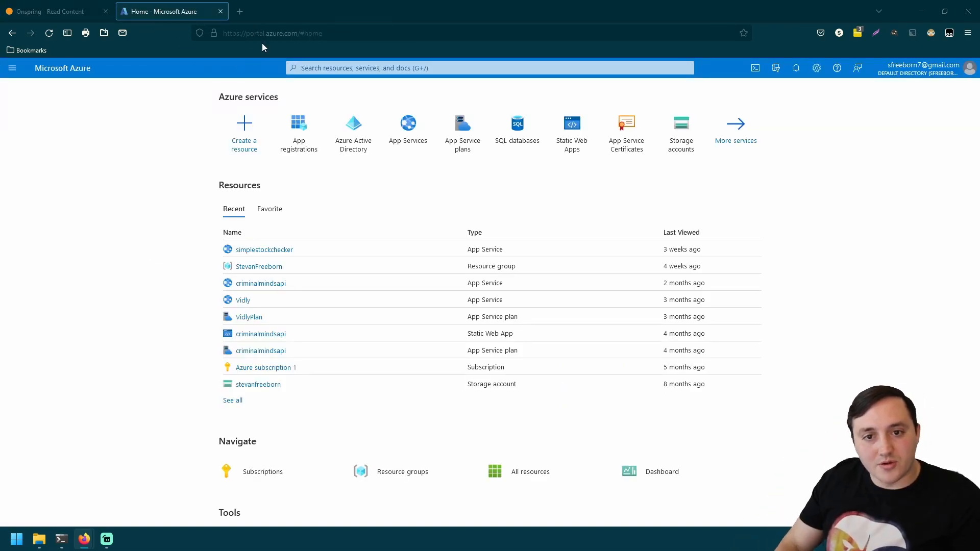
# - Open Azure Active Directory and go to its Enterprise applications list
pyautogui.click(378, 149)
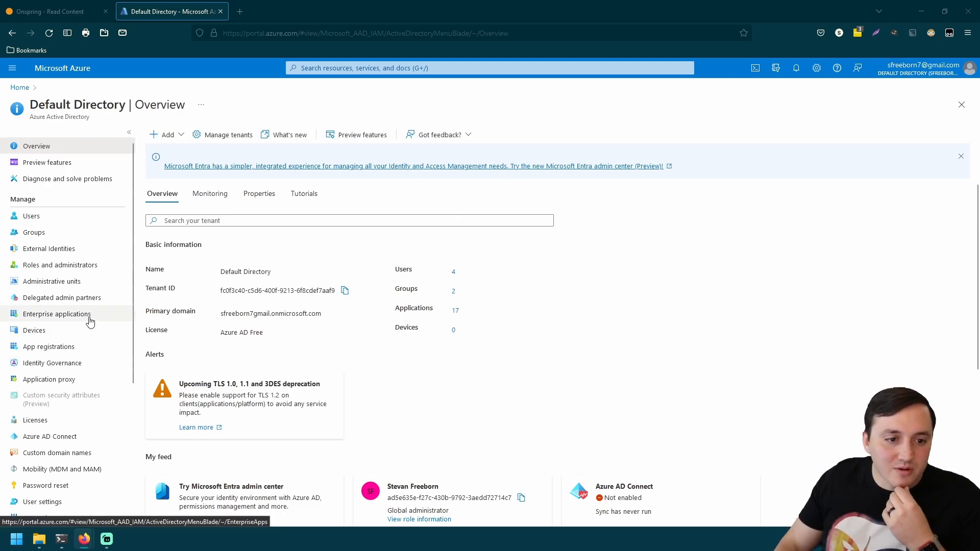
pyautogui.click(87, 320)
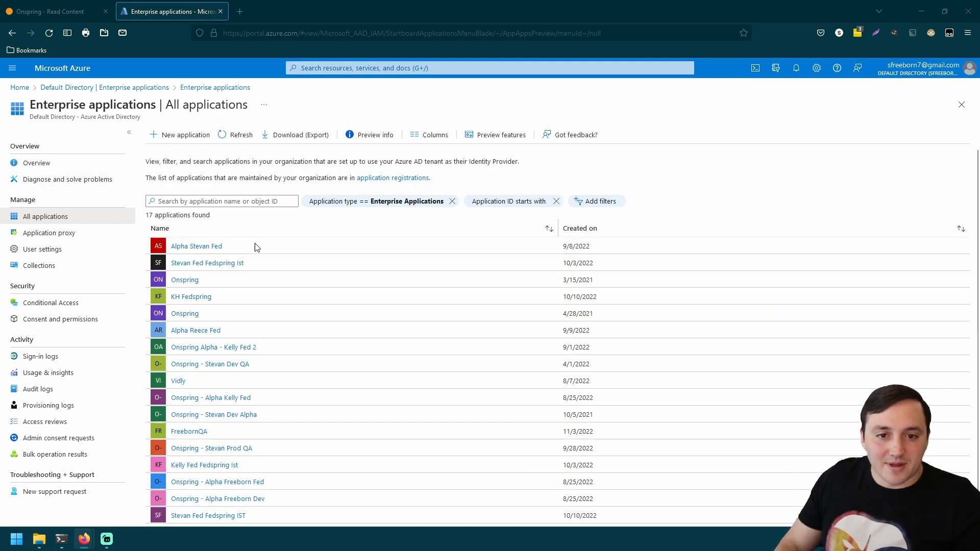
# - Start a new application in the Azure AD Gallery and choose Create your own application
pyautogui.click(178, 136)
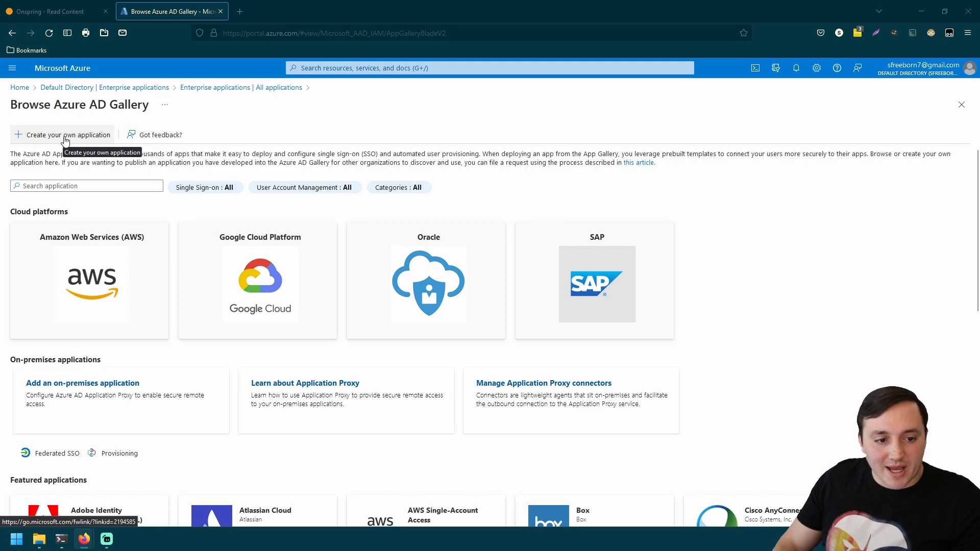
pyautogui.scroll(-3, 204, 280)
pyautogui.scroll(1, 269, 313)
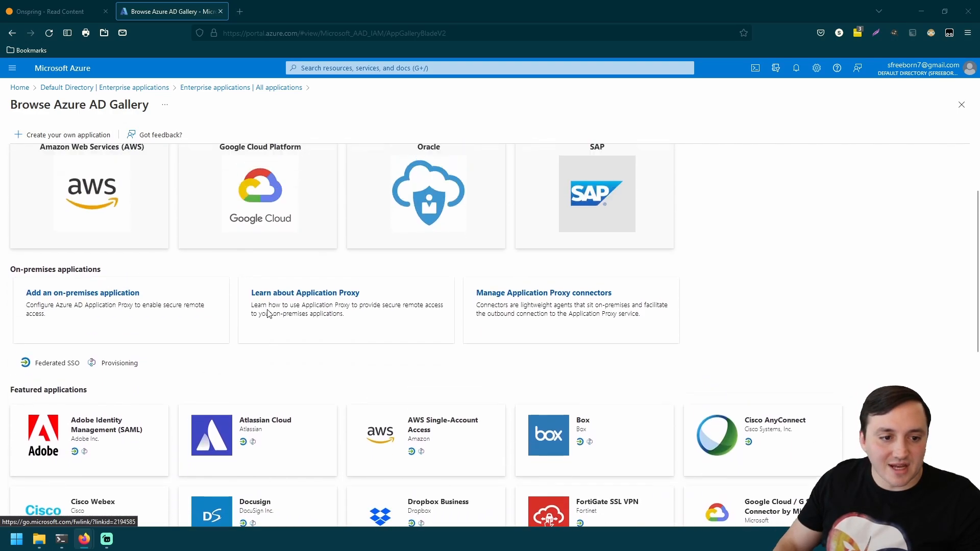
pyautogui.scroll(1, 270, 314)
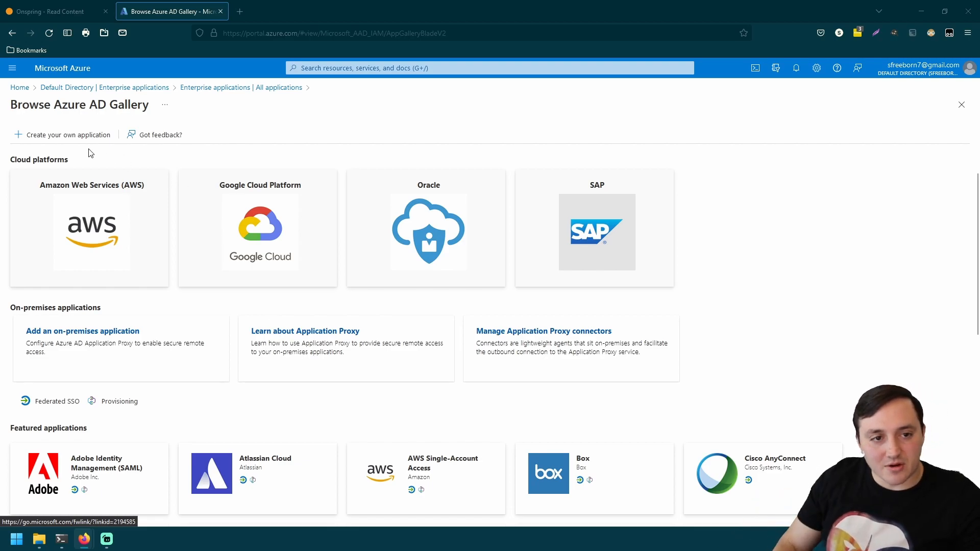
pyautogui.click(83, 135)
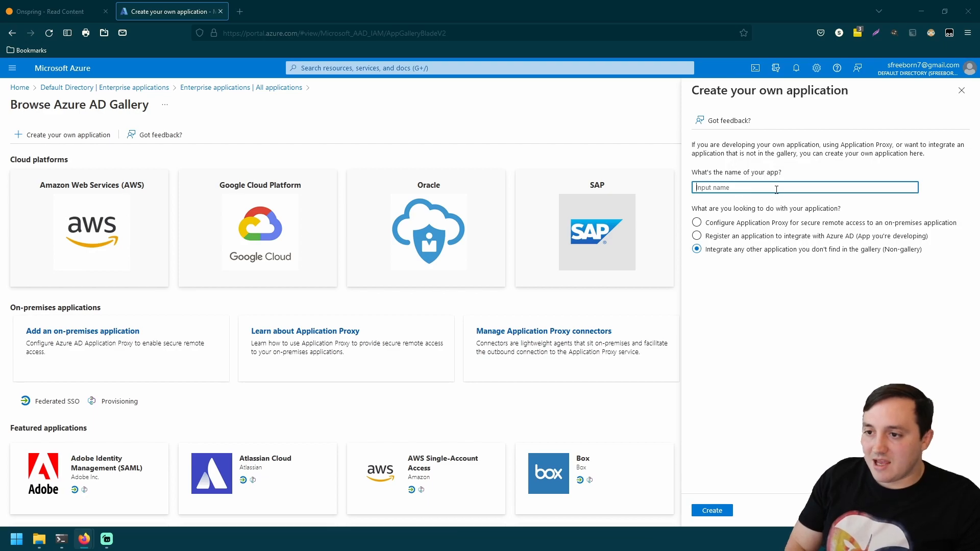
# - Create the non-gallery app 'onspring instance' and close Notifications once it is added
pyautogui.write('onspri')
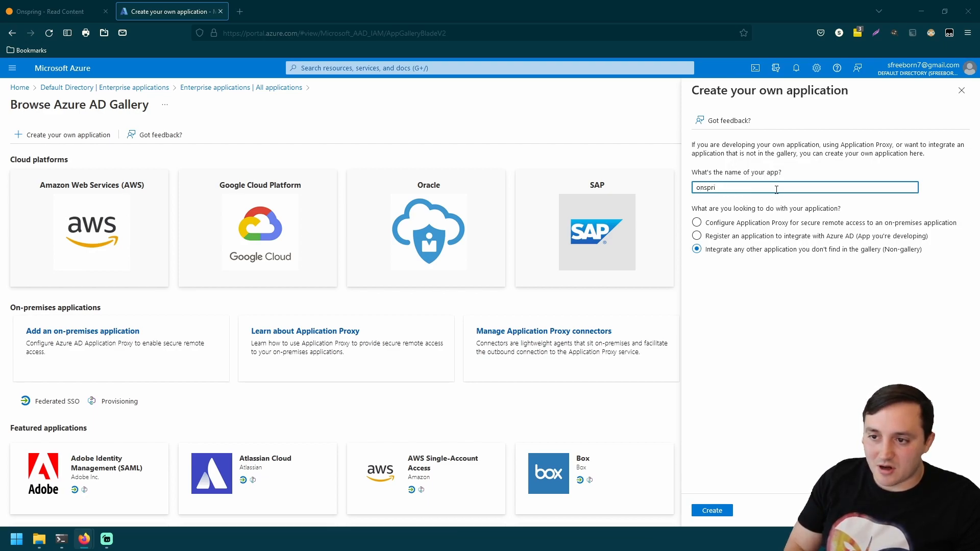
pyautogui.write('ng instance')
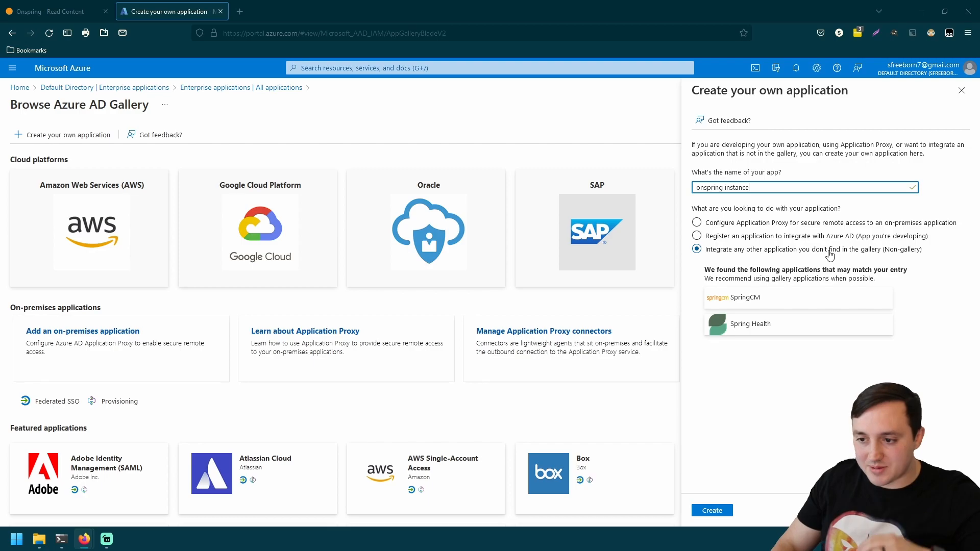
pyautogui.click(719, 512)
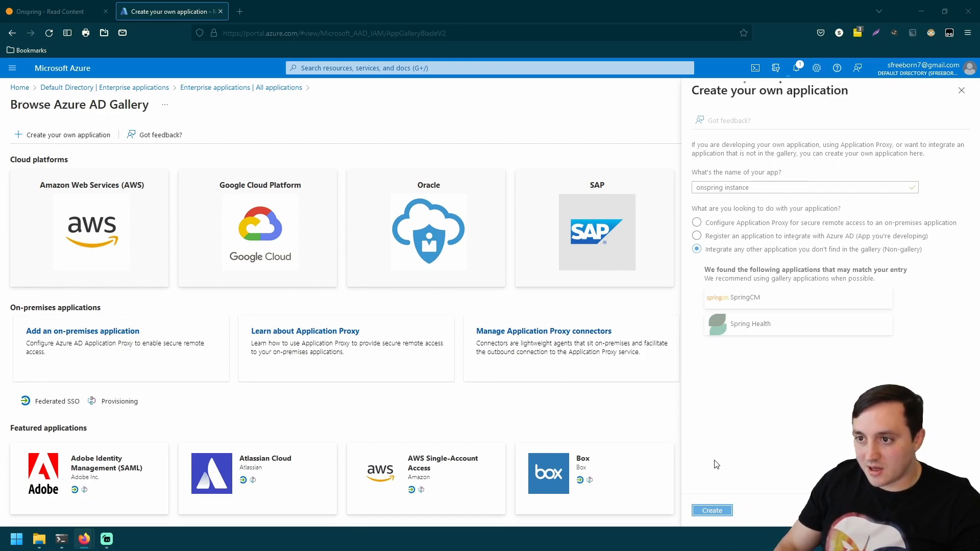
pyautogui.click(797, 72)
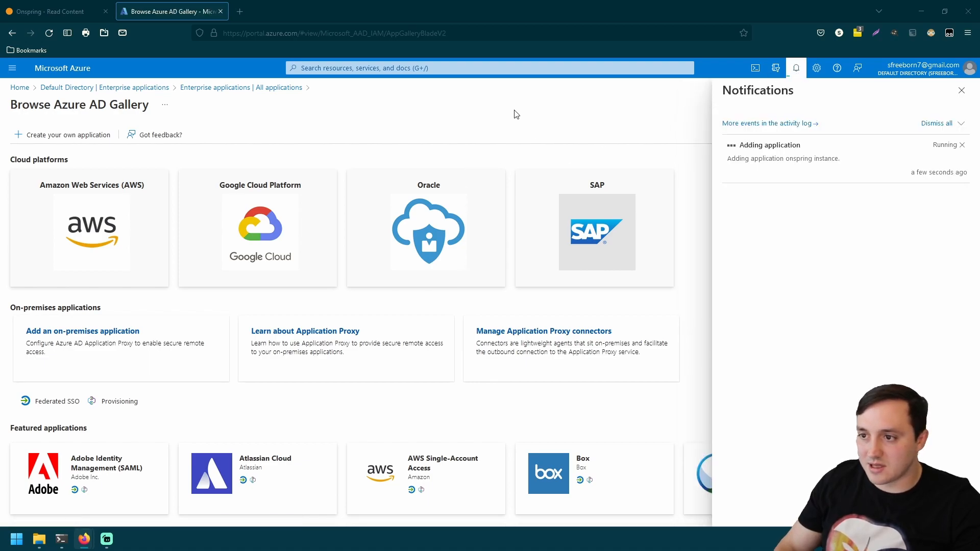
pyautogui.click(699, 124)
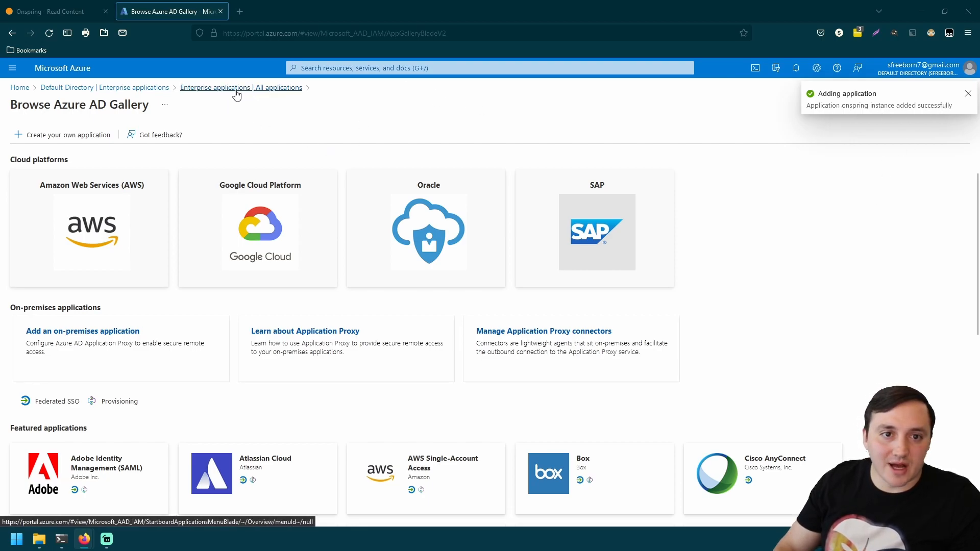
# - Search the enterprise applications for 'onspring instance' and open the app
pyautogui.click(237, 89)
pyautogui.click(226, 198)
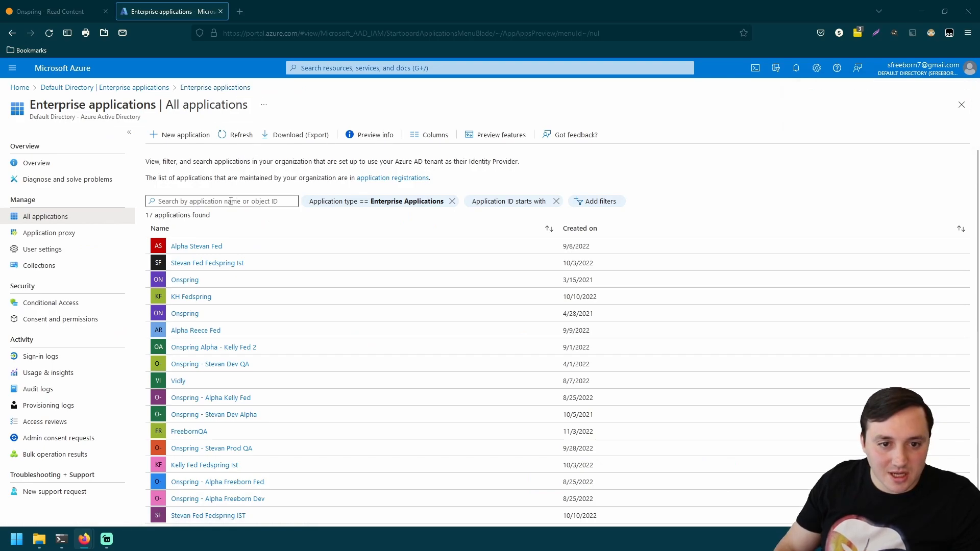
pyautogui.write('onspring isntance')
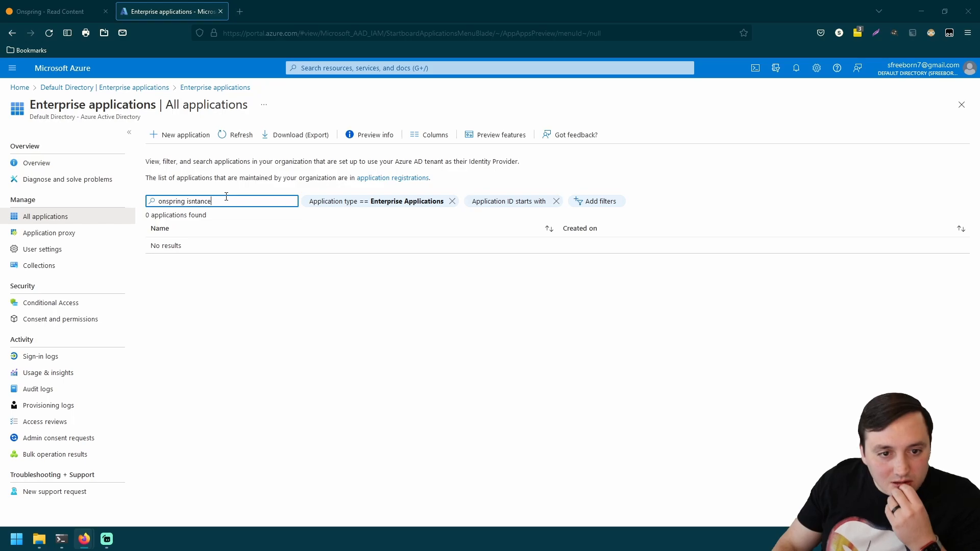
pyautogui.doubleClick(226, 197)
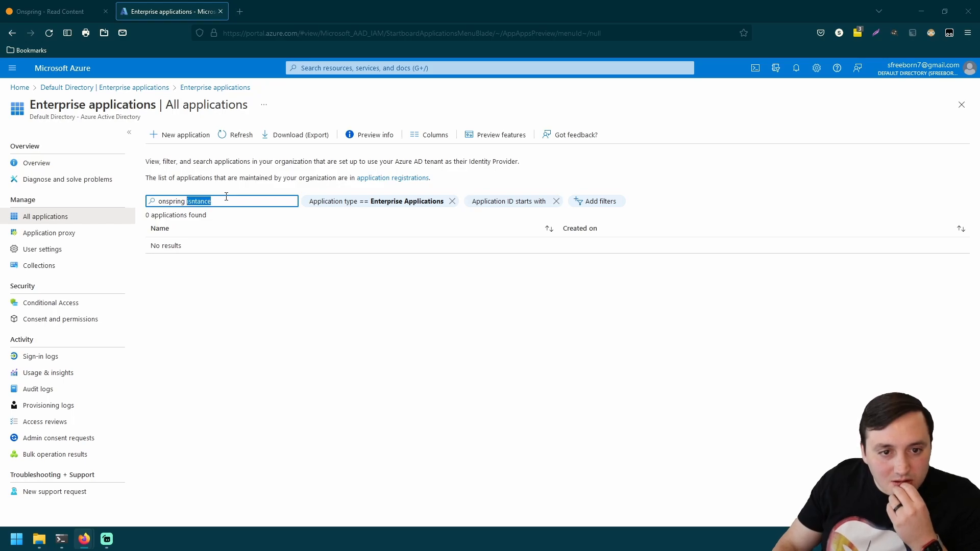
pyautogui.write('instance')
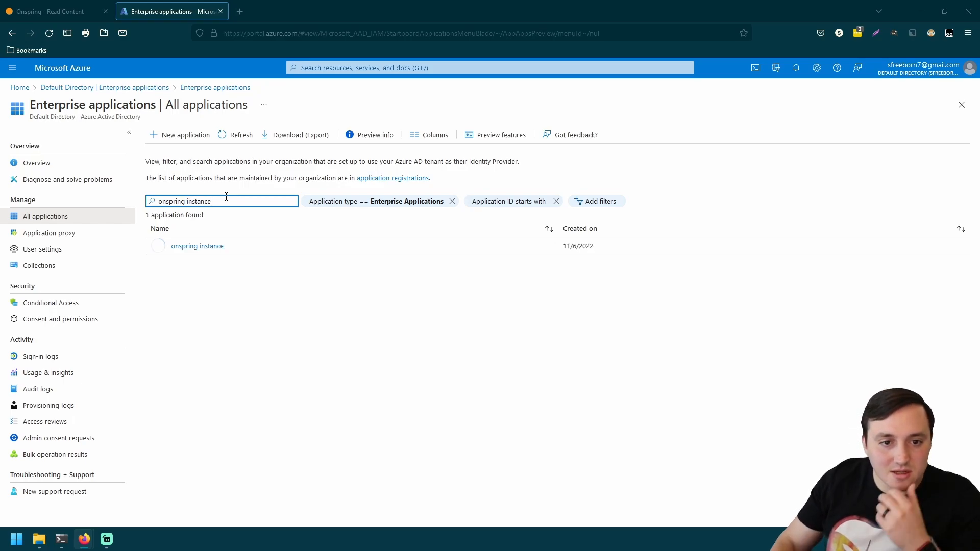
pyautogui.click(208, 247)
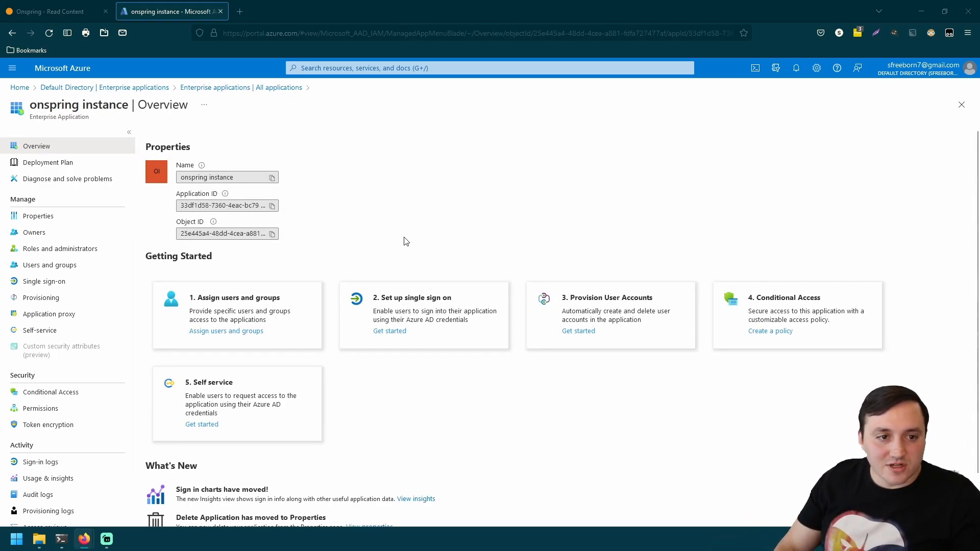
# - Choose SAML as the app's single sign-on method and edit the Basic SAML Configuration
pyautogui.click(103, 286)
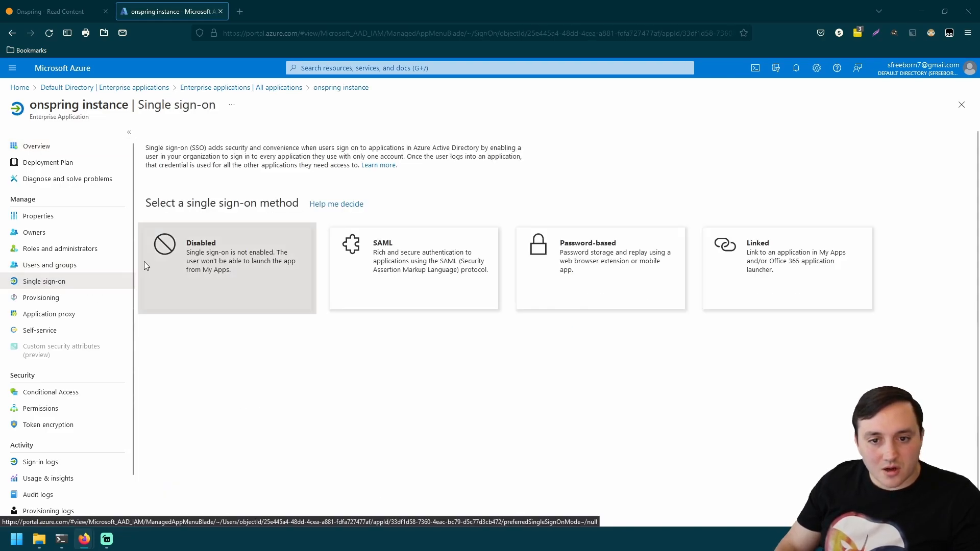
pyautogui.click(409, 265)
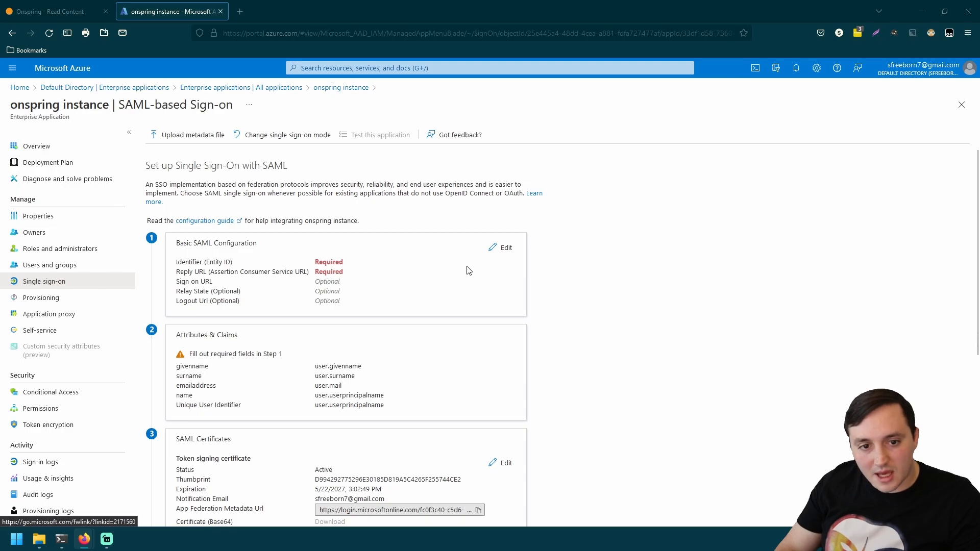
pyautogui.scroll(-1, 623, 299)
pyautogui.scroll(1, 621, 306)
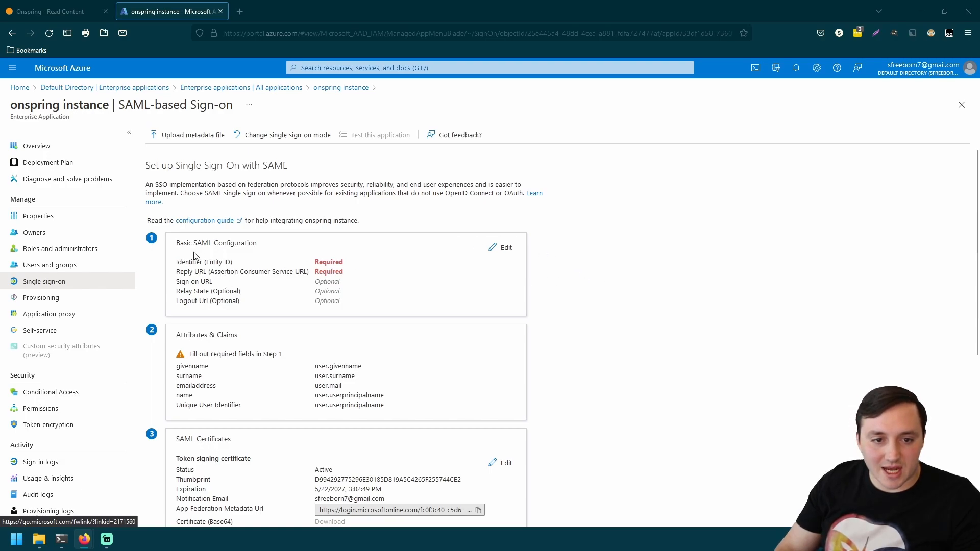
pyautogui.click(504, 247)
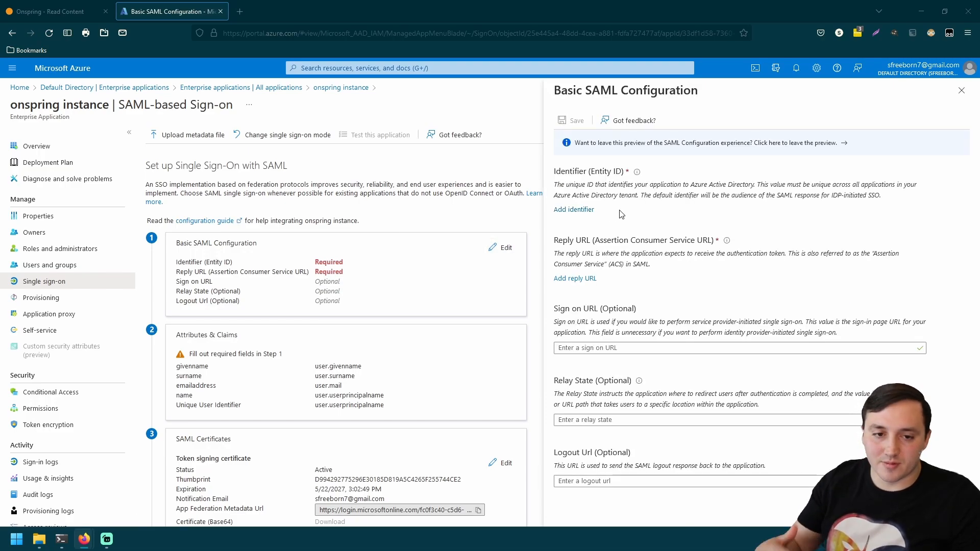
pyautogui.click(576, 210)
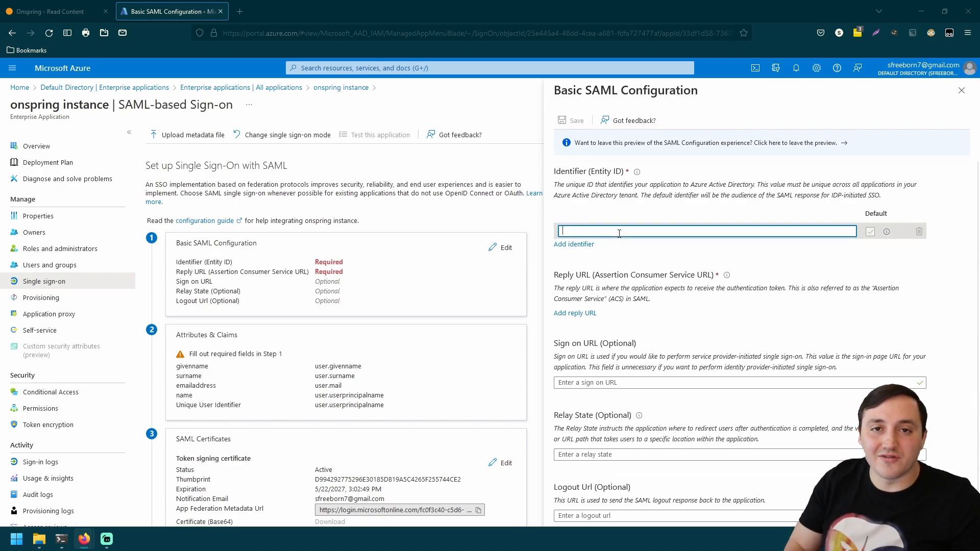
pyautogui.write('https://thehelpfuladmin.onspring.com')
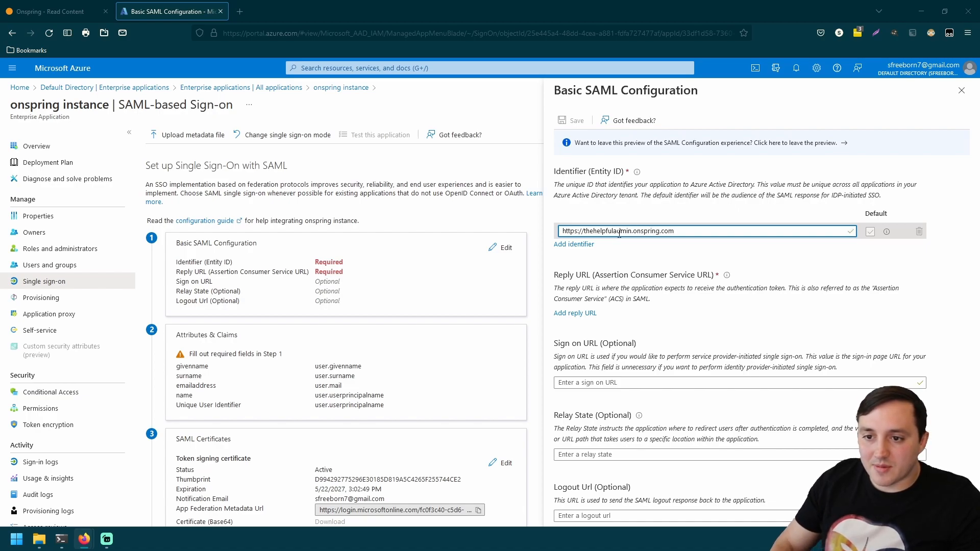
pyautogui.moveTo(584, 230); pyautogui.dragTo(561, 231)
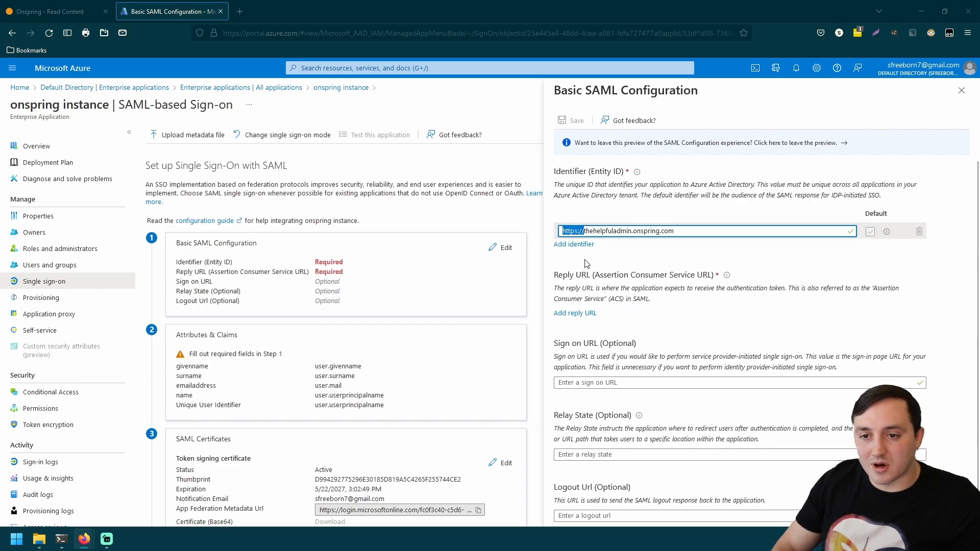
pyautogui.tripleClick(610, 231)
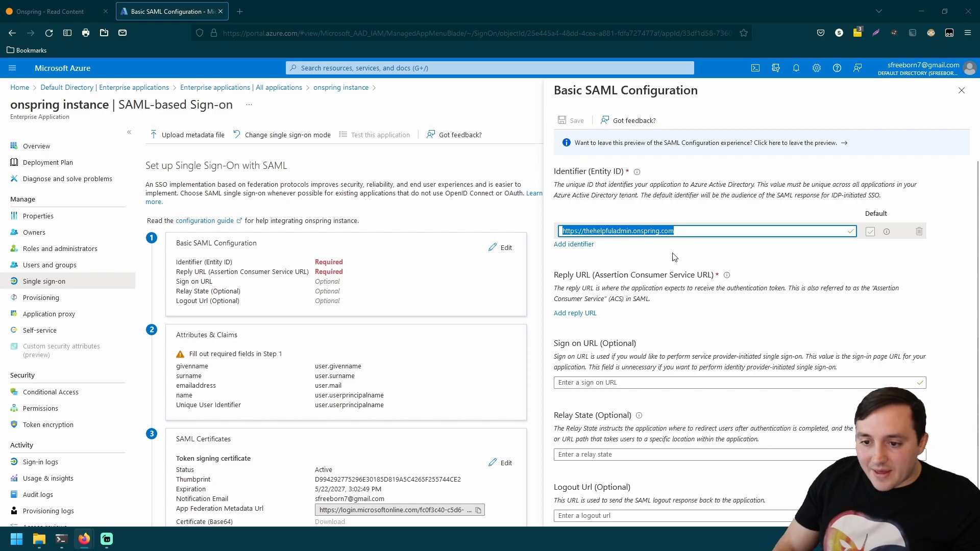
pyautogui.click(582, 313)
pyautogui.click(592, 335)
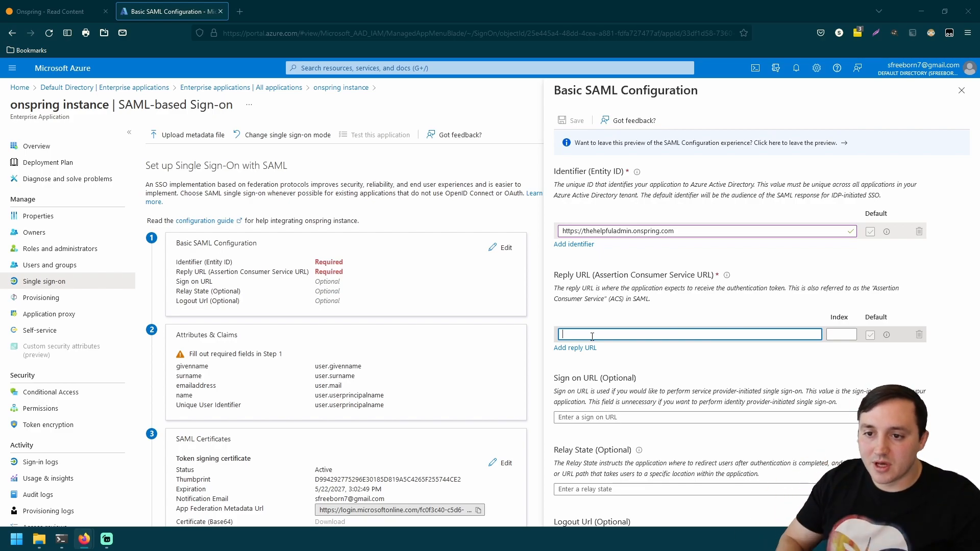
pyautogui.write('https://')
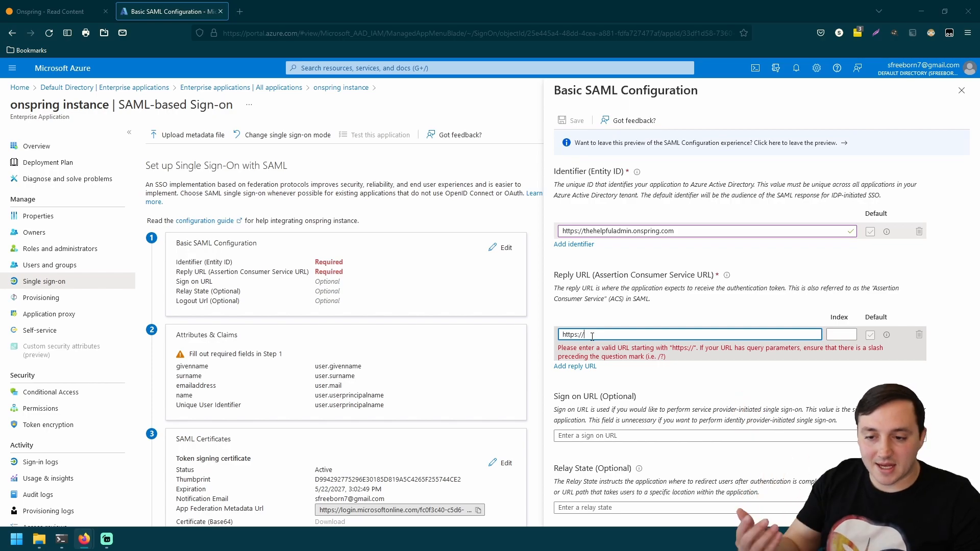
pyautogui.write('thehel')
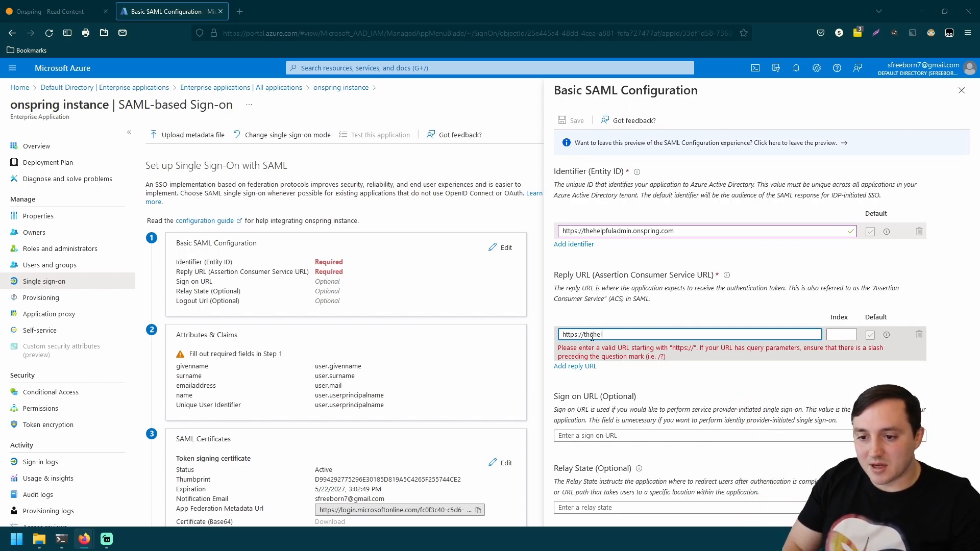
pyautogui.write('pfuladmin.')
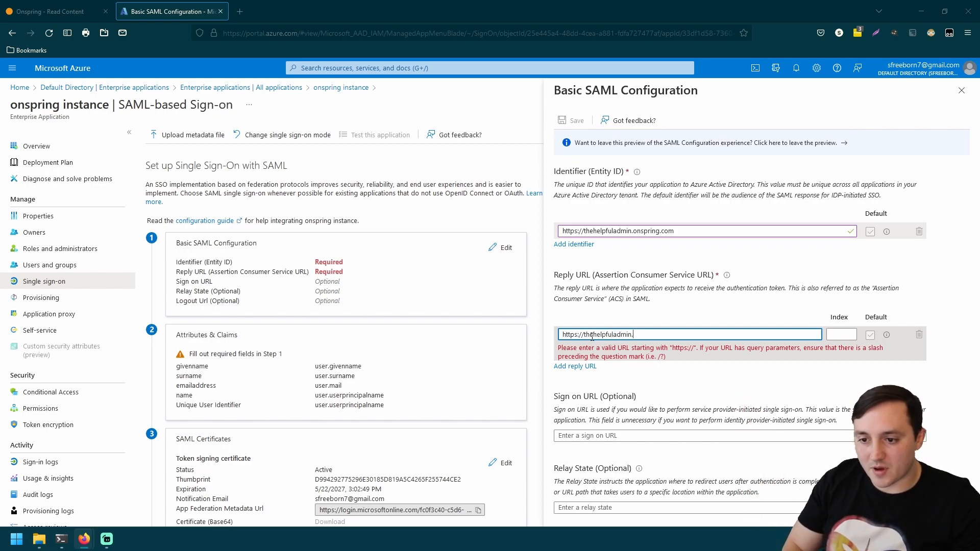
pyautogui.write('onspring.com')
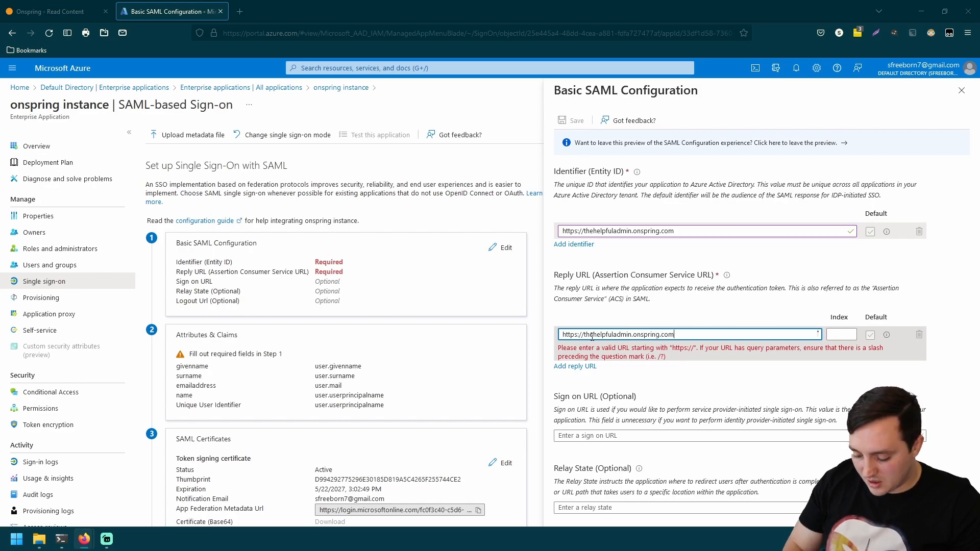
pyautogui.write('/Public/FederatedLoginCallback')
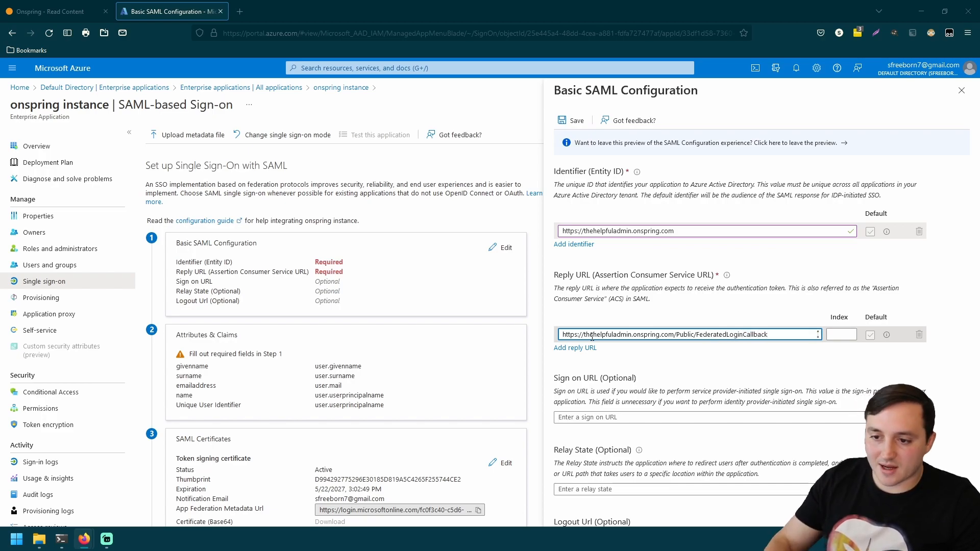
pyautogui.click(697, 367)
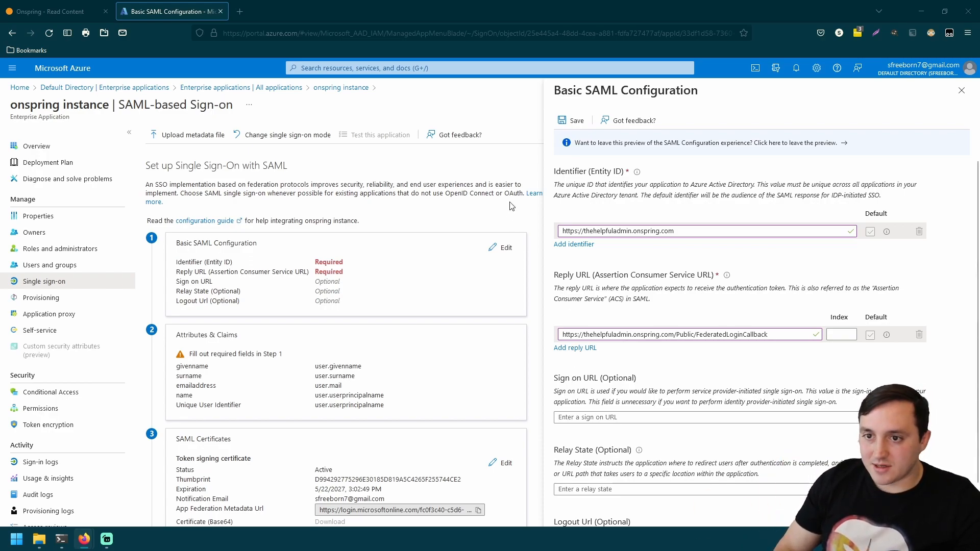
# - Save the Identifier and Reply URL, dismiss the success notice, and close the Basic SAML Configuration panel
pyautogui.click(571, 123)
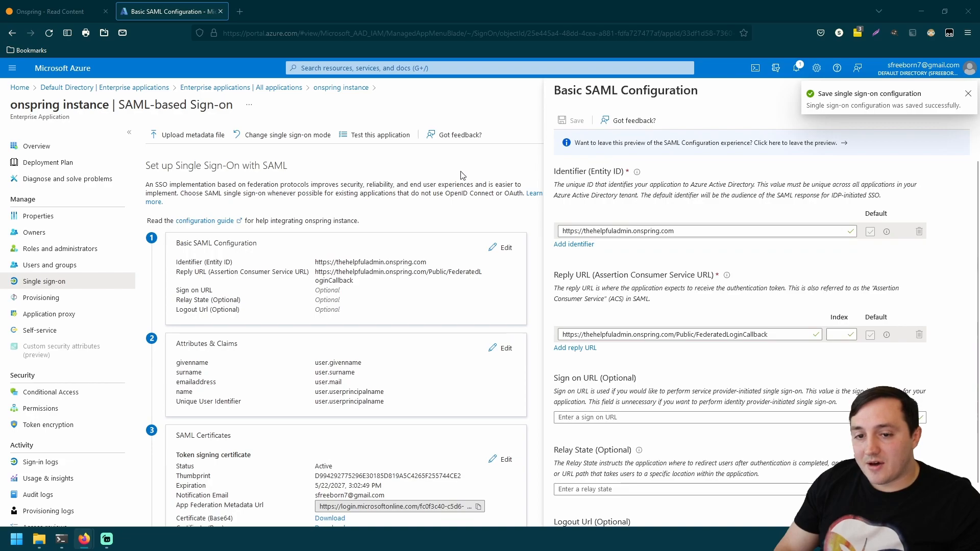
pyautogui.click(969, 94)
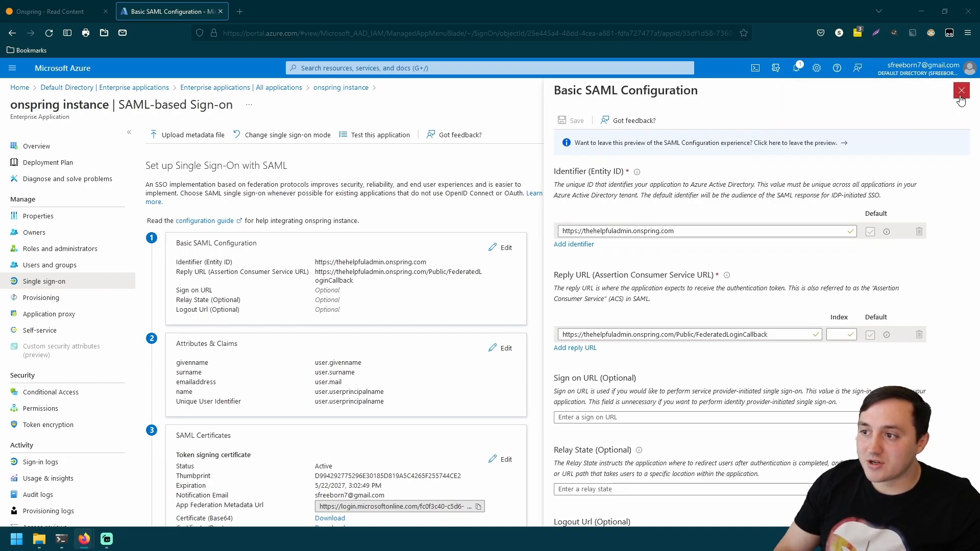
pyautogui.click(962, 93)
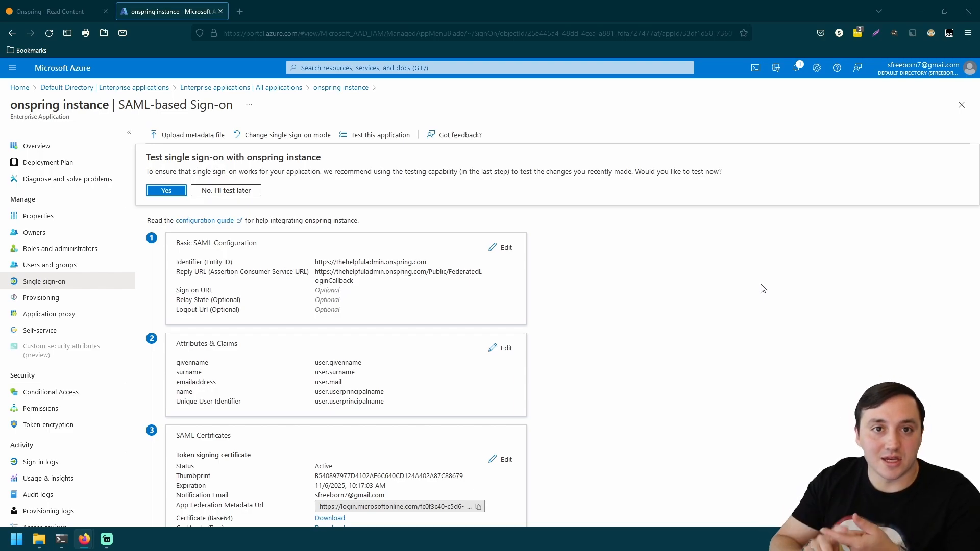
pyautogui.scroll(-2, 581, 289)
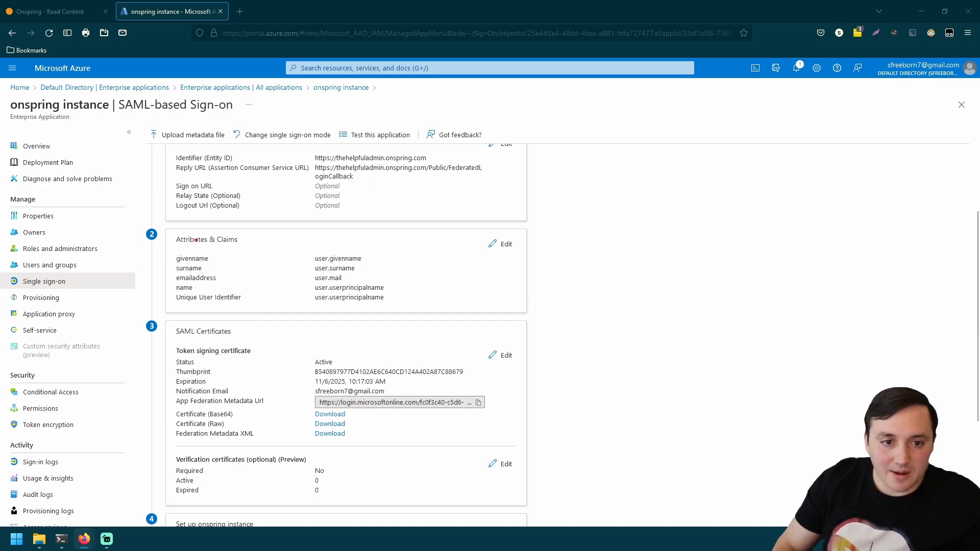
pyautogui.moveTo(154, 222); pyautogui.dragTo(179, 293)
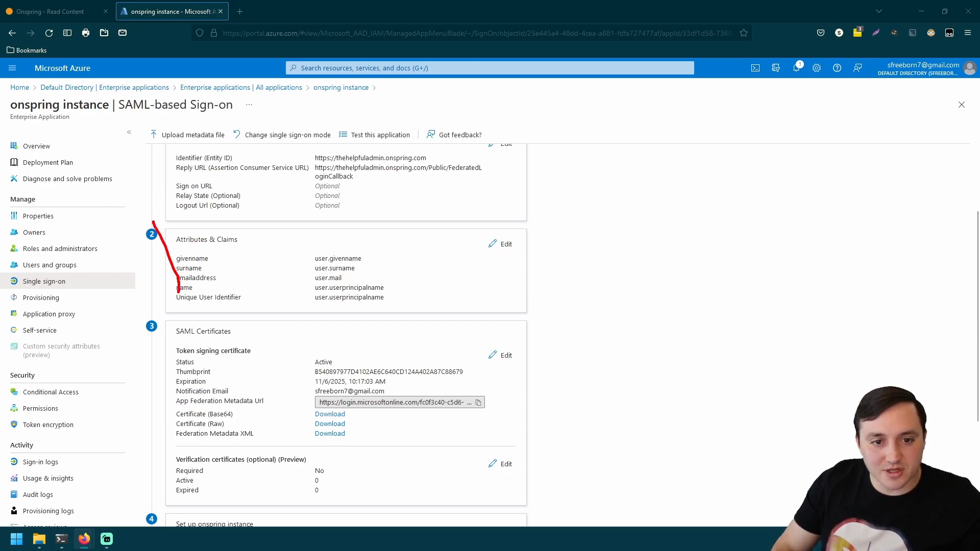
pyautogui.moveTo(155, 223)
pyautogui.mouseDown()
pyautogui.moveTo(161, 244)
pyautogui.moveTo(425, 334)
pyautogui.moveTo(547, 324)
pyautogui.mouseUp()
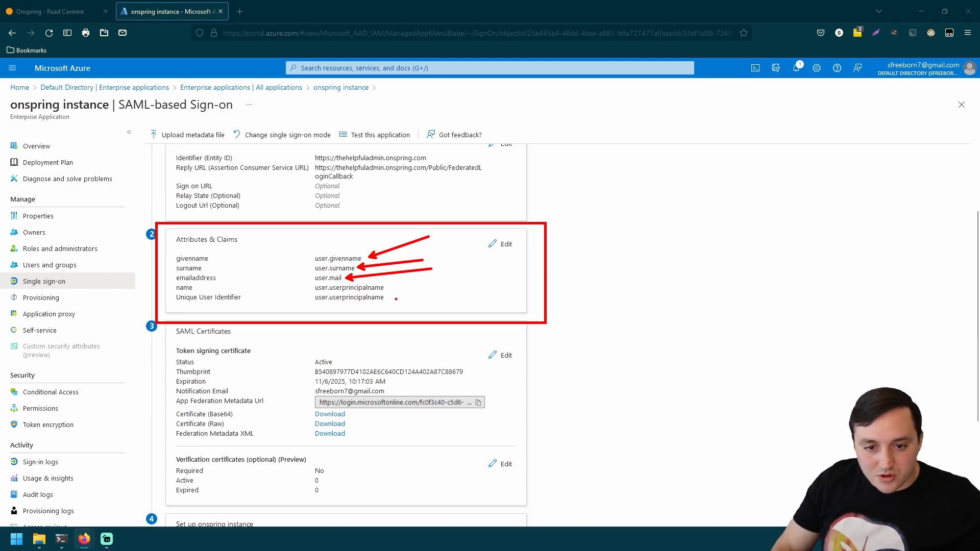
pyautogui.moveTo(390, 298); pyautogui.dragTo(453, 276)
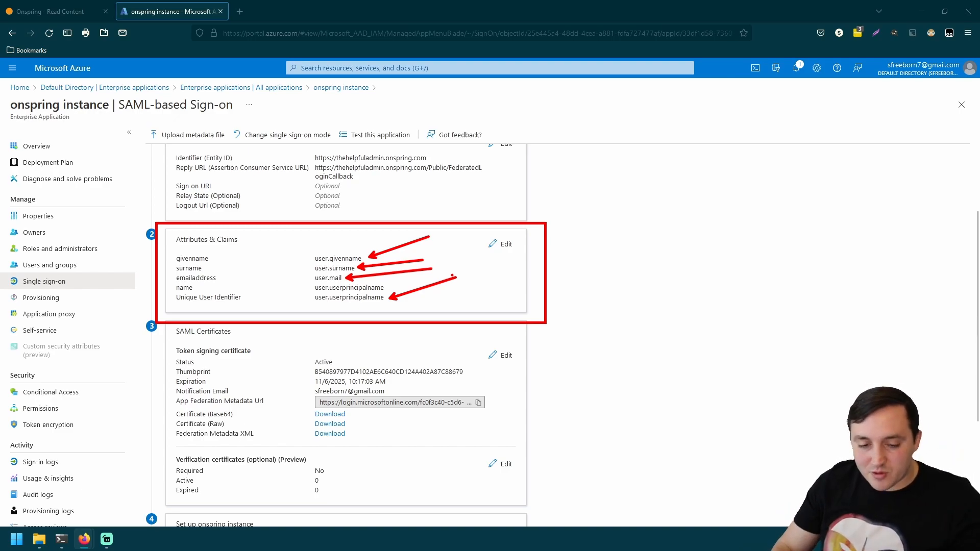
# - Open Attributes & Claims and inspect the unique user identifier and emailaddress claims
pyautogui.press('Escape')
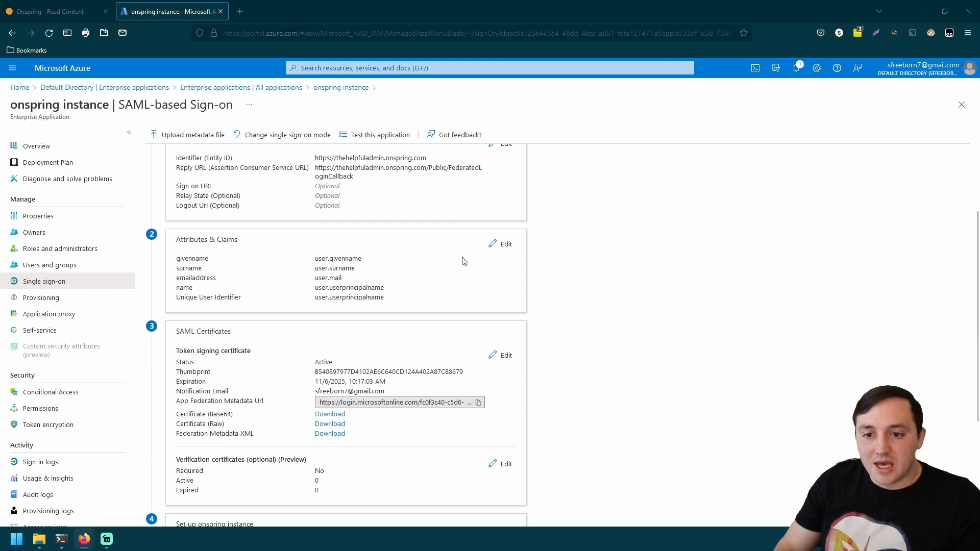
pyautogui.click(503, 245)
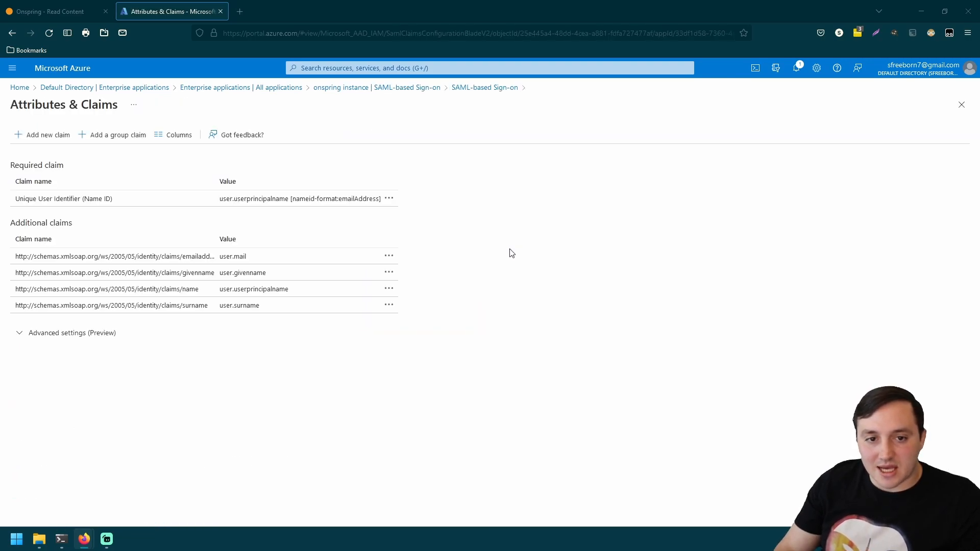
pyautogui.click(64, 199)
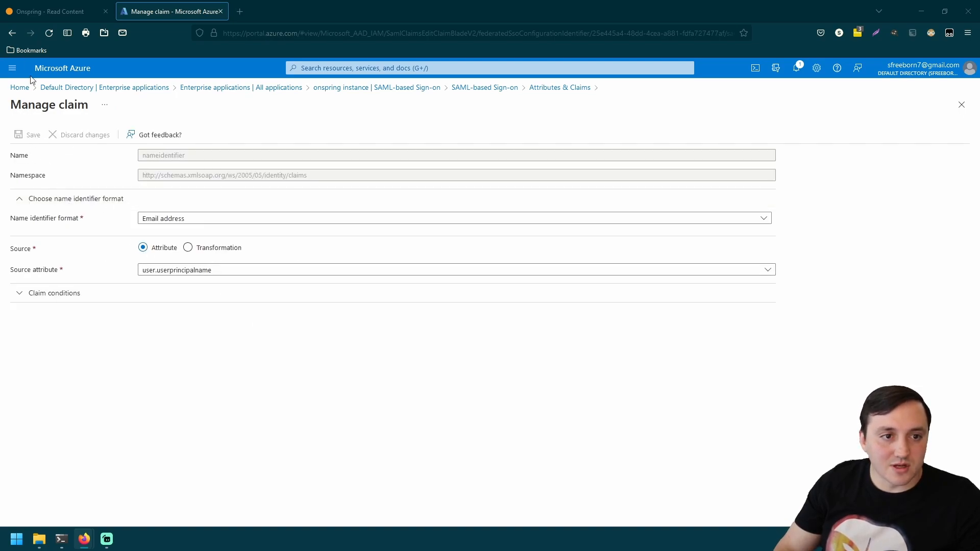
pyautogui.click(12, 33)
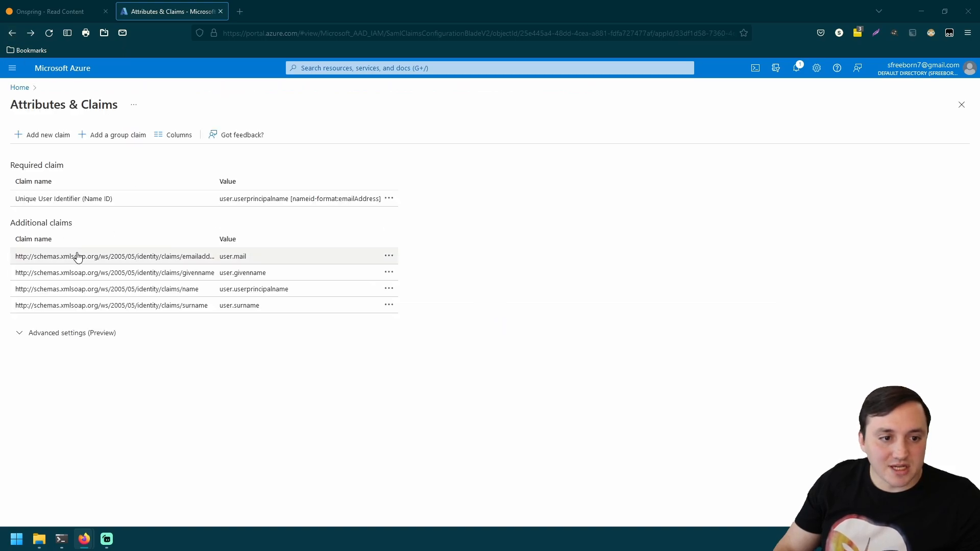
pyautogui.click(175, 263)
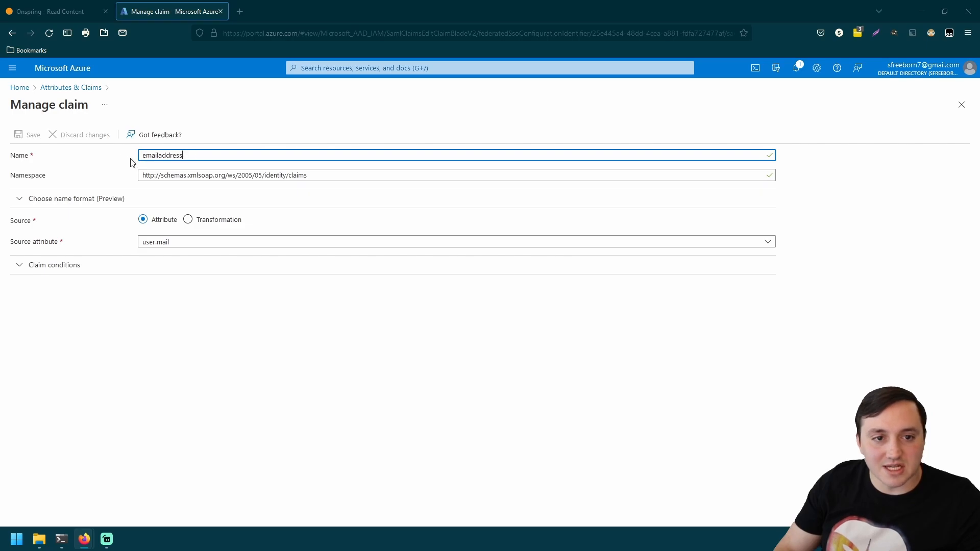
pyautogui.click(12, 33)
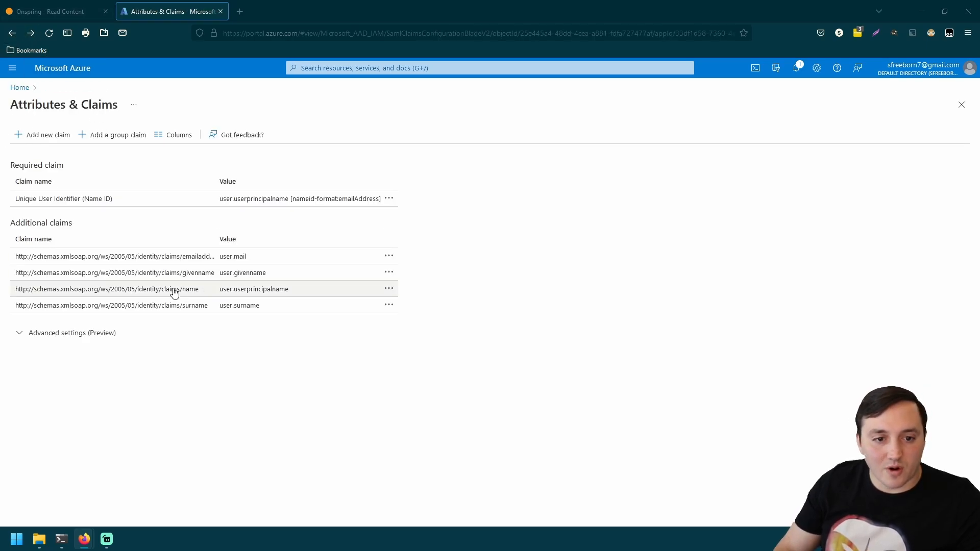
# - Rename the user.mail emailaddress claim to Email and save it
pyautogui.click(162, 256)
pyautogui.doubleClick(184, 155)
pyautogui.write('Email')
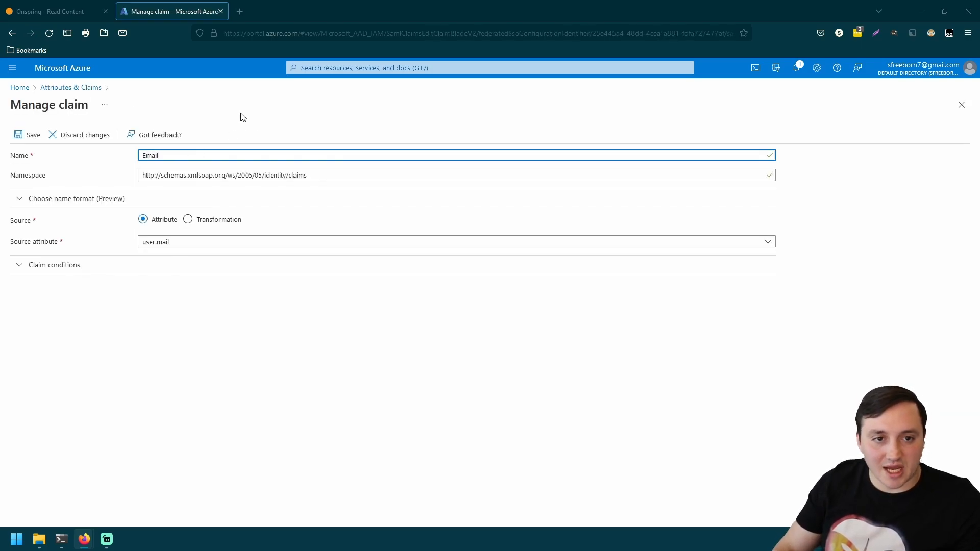
pyautogui.click(32, 135)
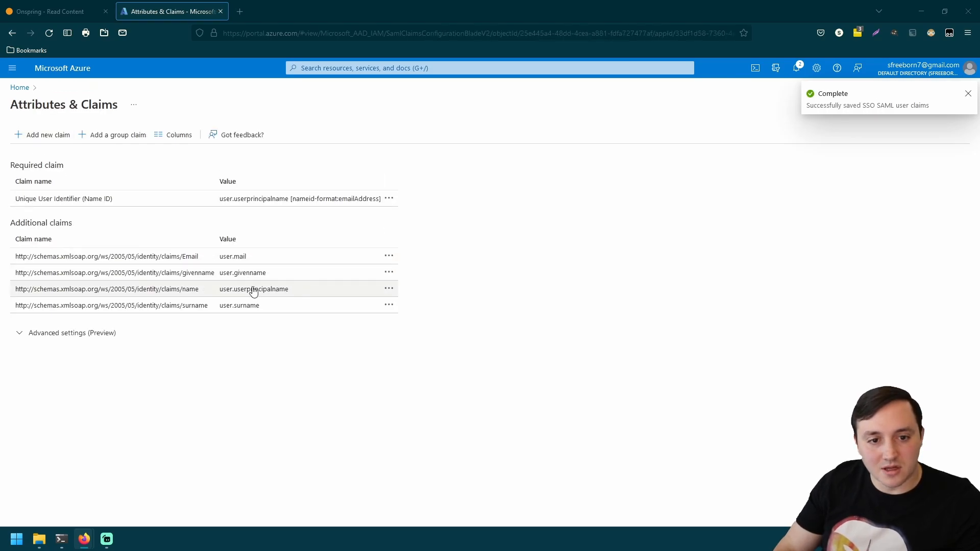
# - Rename the givenname claim to FirstName and save it
pyautogui.click(247, 276)
pyautogui.doubleClick(186, 159)
pyautogui.write('F')
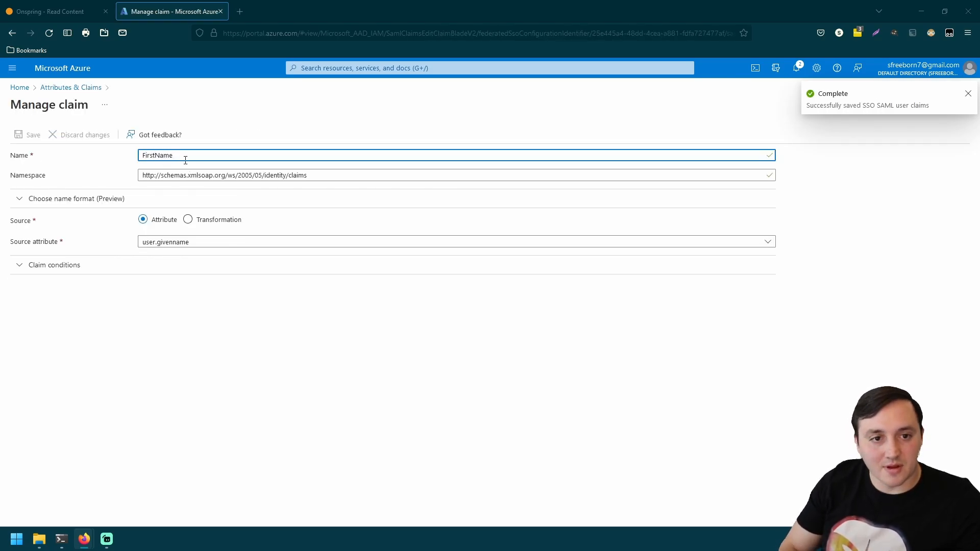
pyautogui.write('irstName')
pyautogui.click(23, 135)
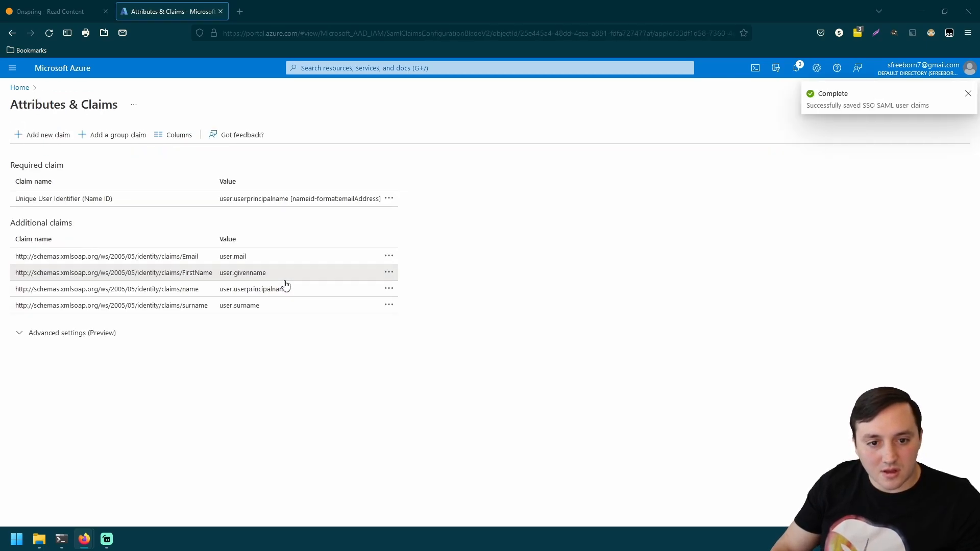
pyautogui.click(285, 282)
pyautogui.click(13, 33)
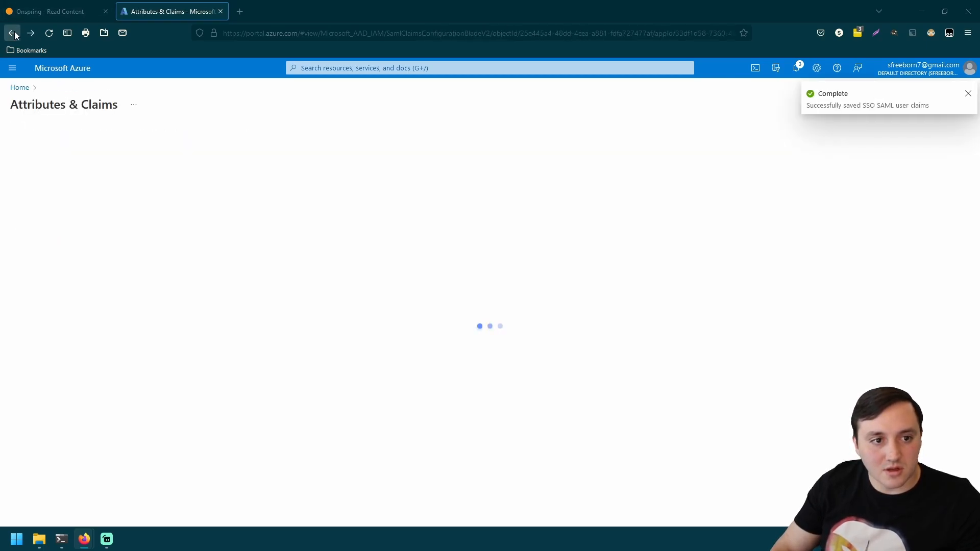
# - Rename the name claim to LastName, clear its namespace, and save it
pyautogui.click(297, 292)
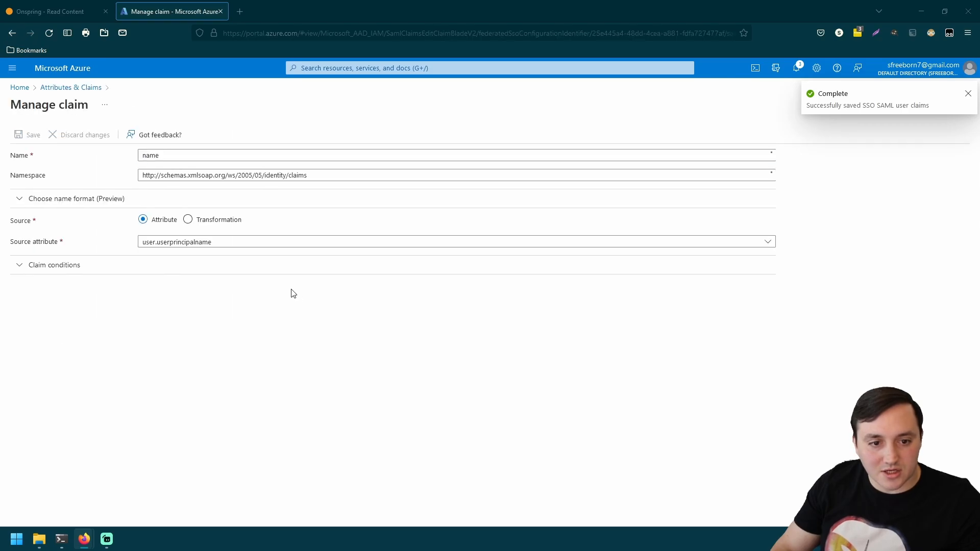
pyautogui.write('LastN')
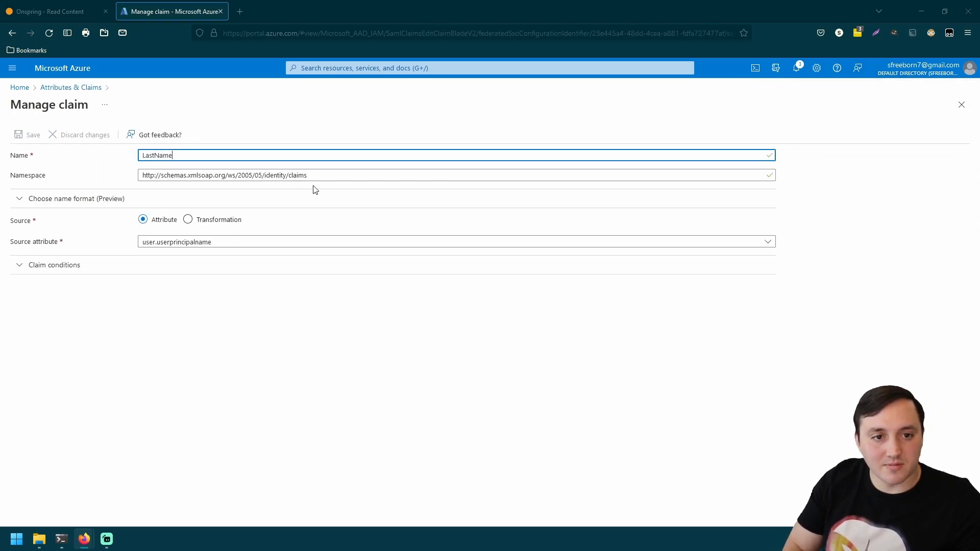
pyautogui.click(308, 177)
pyautogui.hotkey('ctrl', 'a')
pyautogui.press('BackSpace')
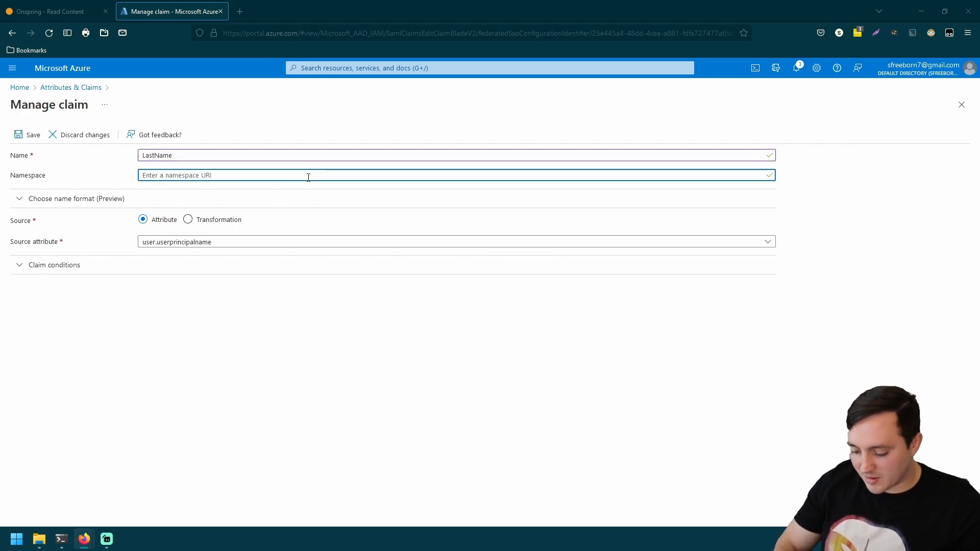
pyautogui.click(31, 135)
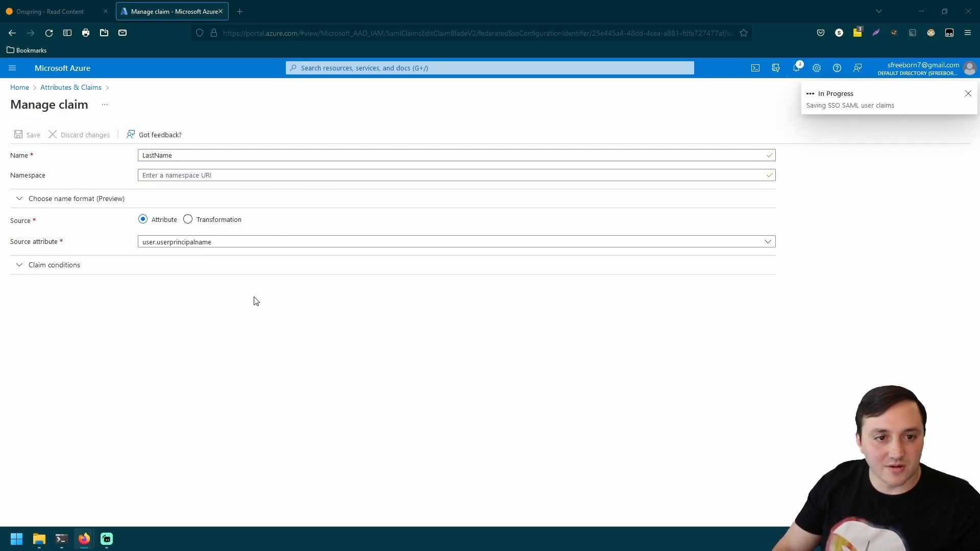
# - Clear the namespace on the FirstName and Email claims, saving each
pyautogui.click(238, 275)
pyautogui.click(202, 178)
pyautogui.hotkey('ctrl', 'a')
pyautogui.press('BackSpace')
pyautogui.click(25, 135)
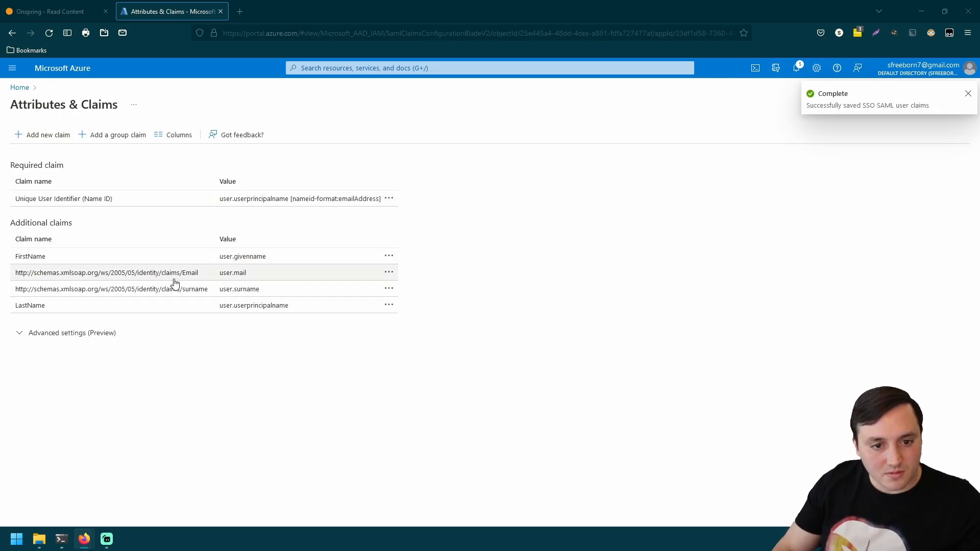
pyautogui.click(176, 279)
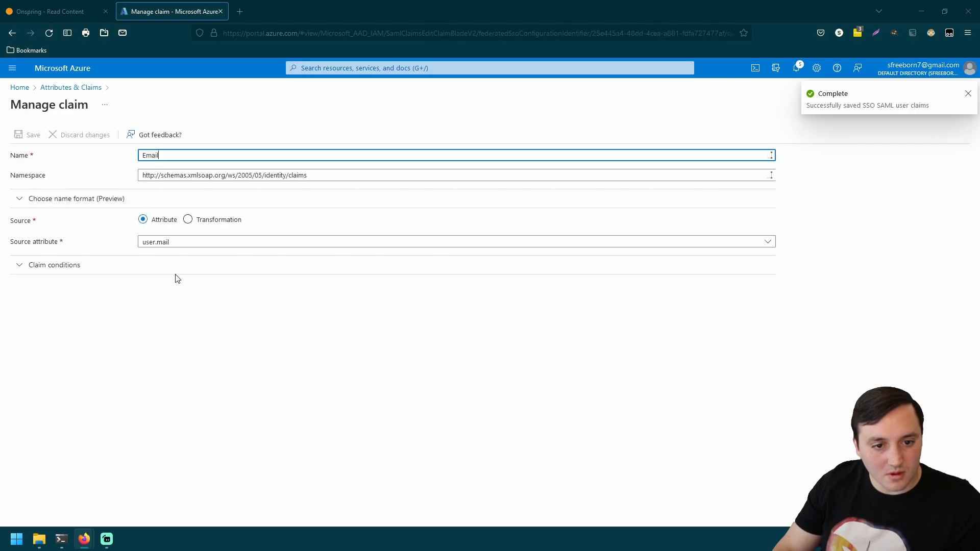
pyautogui.click(170, 174)
pyautogui.hotkey('ctrl', 'a')
pyautogui.press('BackSpace')
pyautogui.click(26, 136)
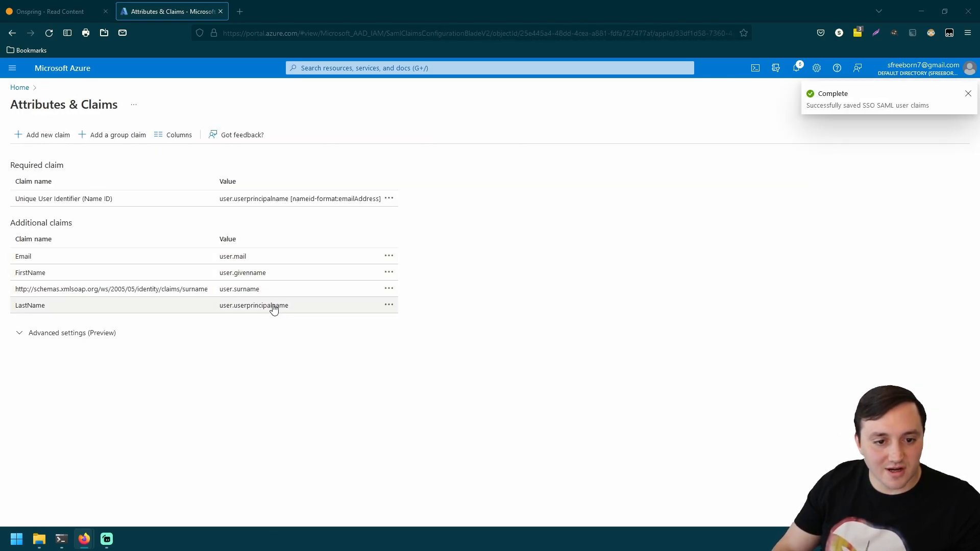
# - Clear the surname claim's namespace and save it after the LastName rename is rejected
pyautogui.click(185, 290)
pyautogui.click(194, 174)
pyautogui.hotkey('ctrl', 'a')
pyautogui.press('BackSpace')
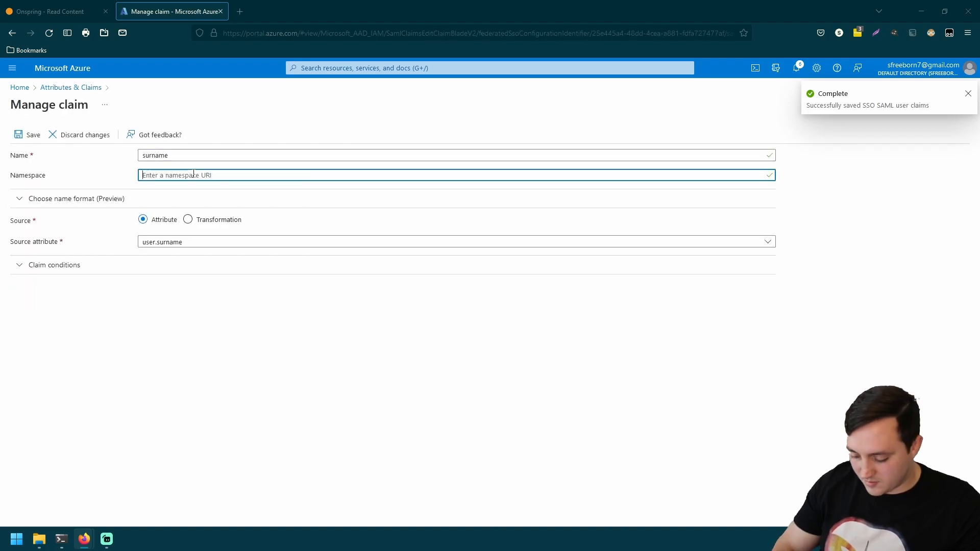
pyautogui.click(188, 156)
pyautogui.hotkey('ctrl', 'a')
pyautogui.write('LastName')
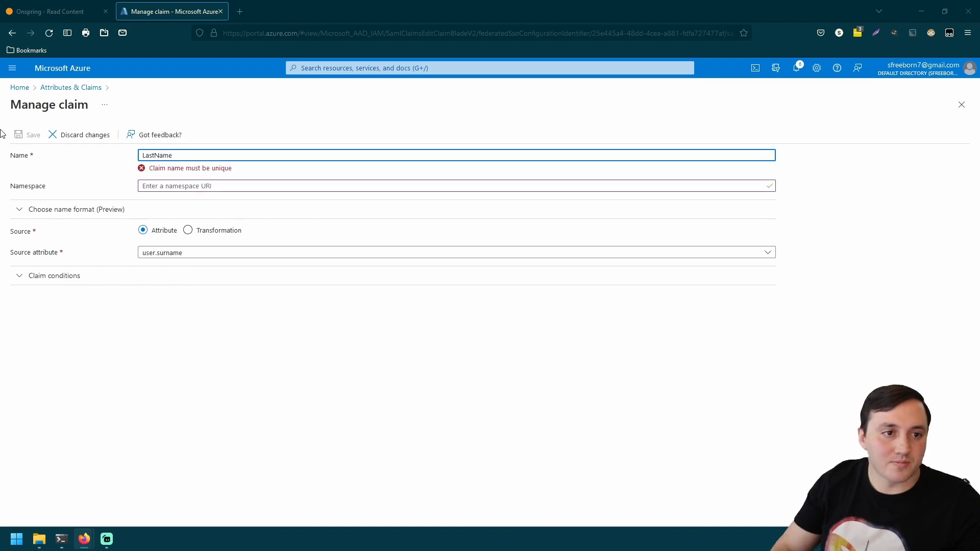
pyautogui.click(117, 162)
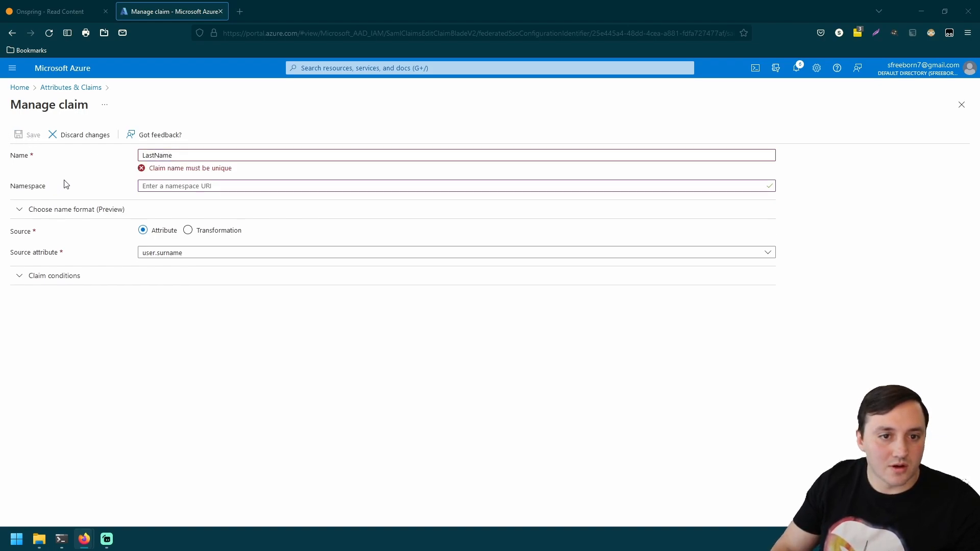
pyautogui.click(87, 136)
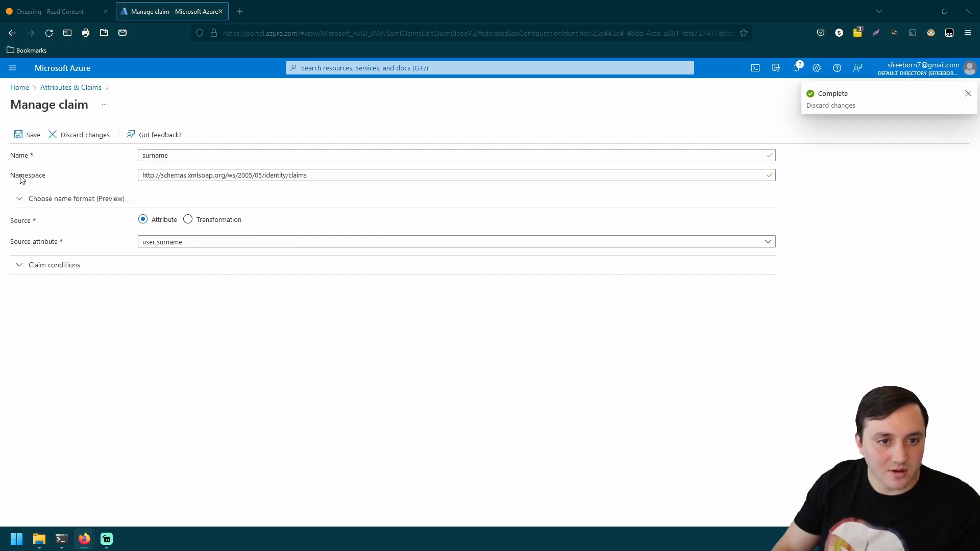
pyautogui.click(27, 136)
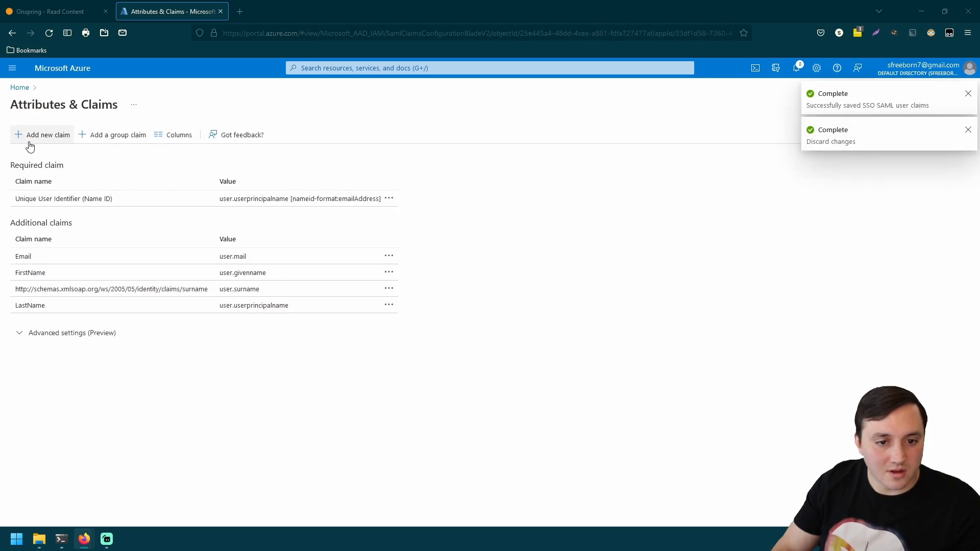
# - Delete the extra userprincipalname-based LastName claim
pyautogui.click(53, 309)
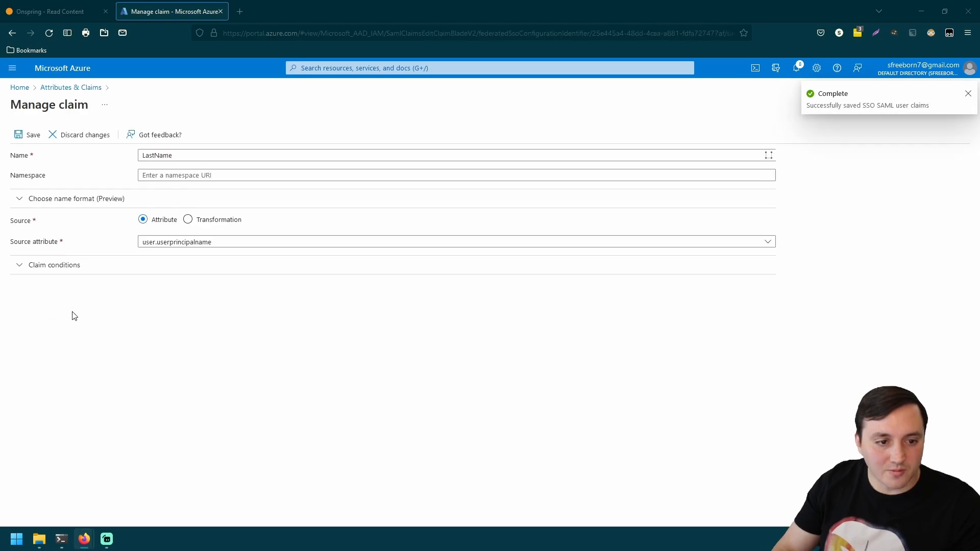
pyautogui.doubleClick(195, 155)
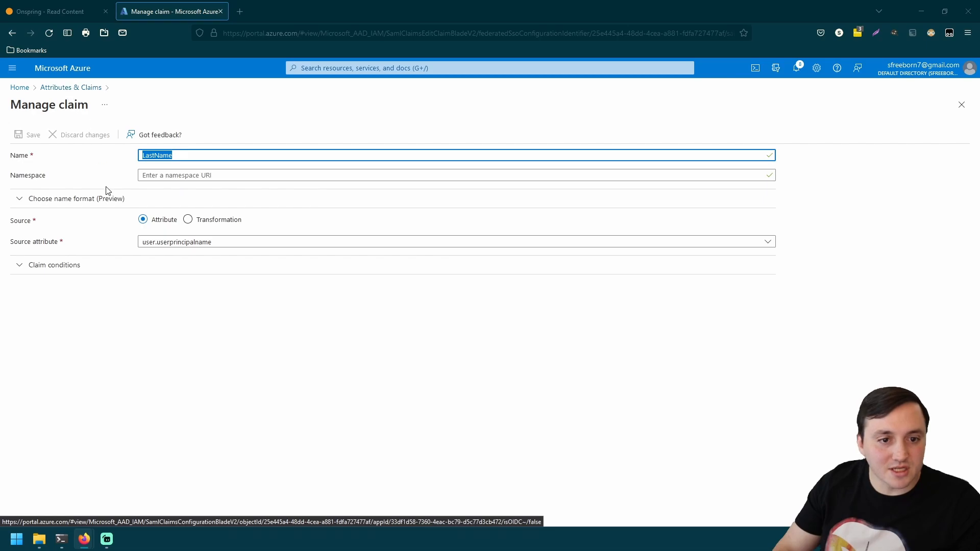
pyautogui.click(57, 90)
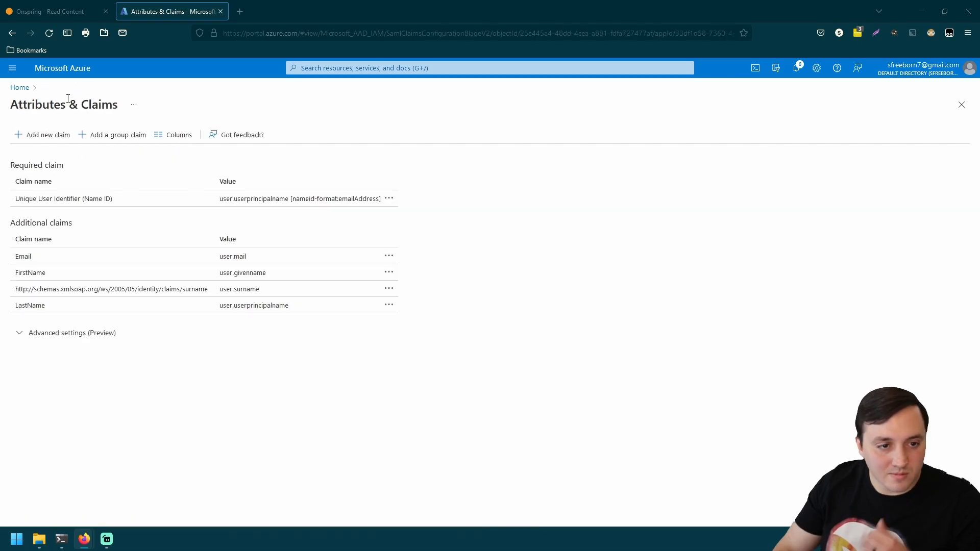
pyautogui.click(389, 304)
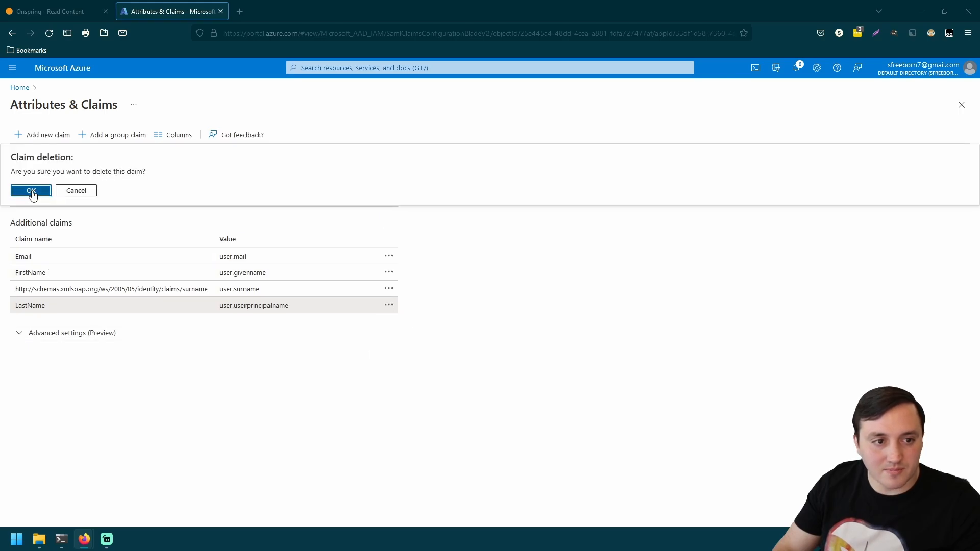
pyautogui.click(31, 191)
# - Rename the surname claim to LastName and clear its namespace URL
pyautogui.click(199, 290)
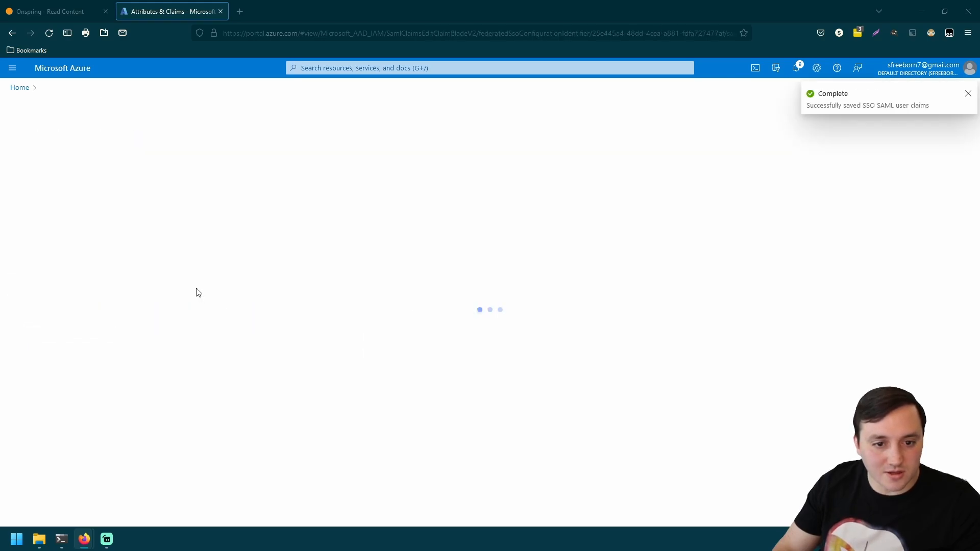
pyautogui.doubleClick(178, 156)
pyautogui.write('LastName')
pyautogui.tripleClick(228, 175)
pyautogui.press('BackSpace')
pyautogui.click(332, 200)
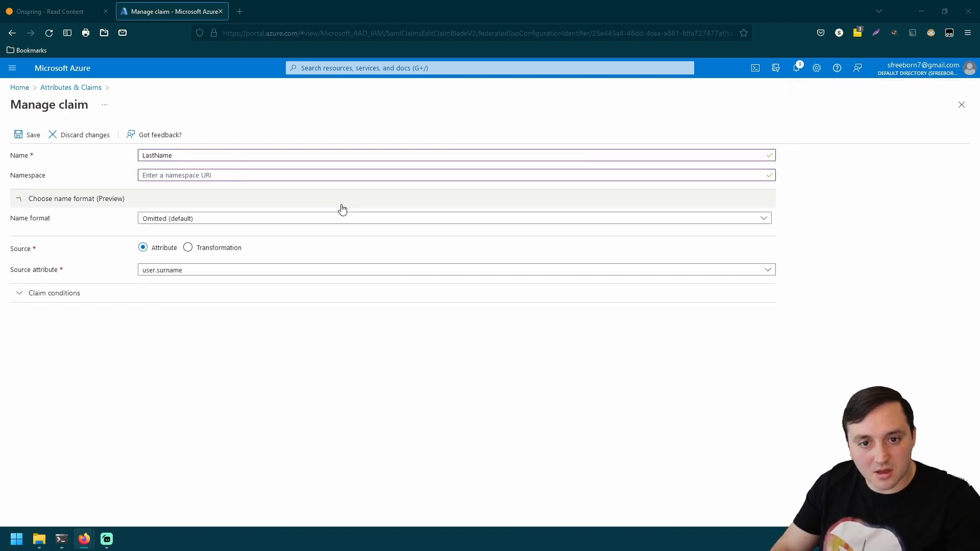
# - Save the LastName claim mapped to user.surname, leaving only Email, FirstName and LastName
pyautogui.click(18, 135)
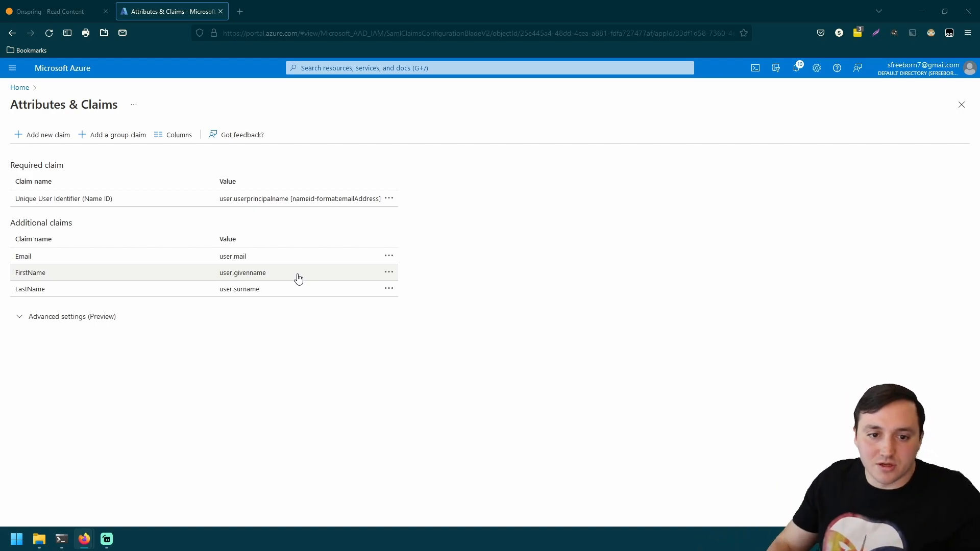
pyautogui.click(259, 274)
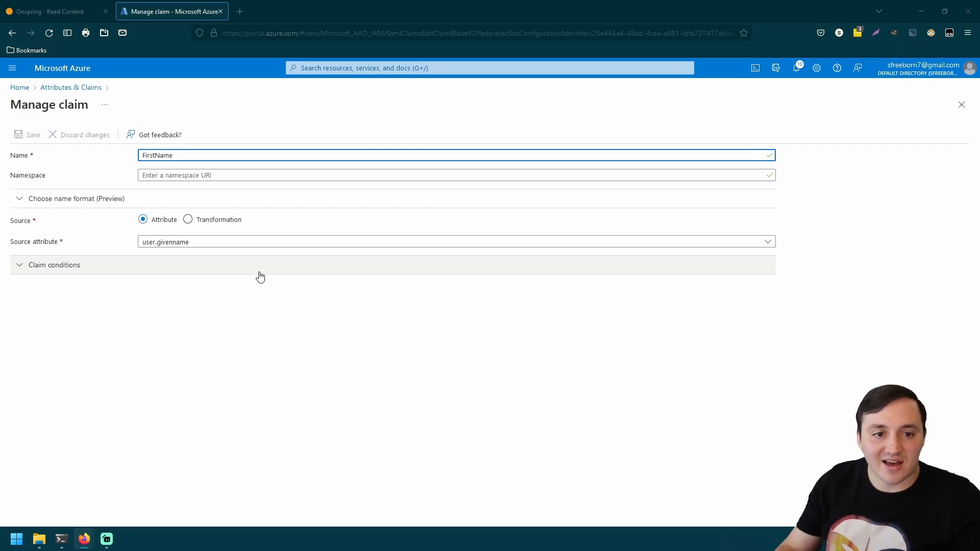
pyautogui.click(229, 244)
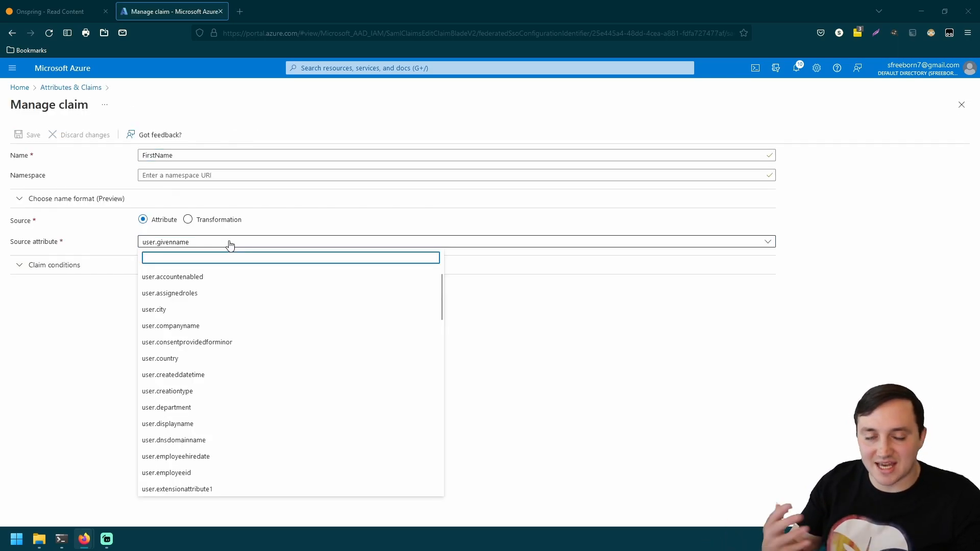
pyautogui.click(103, 329)
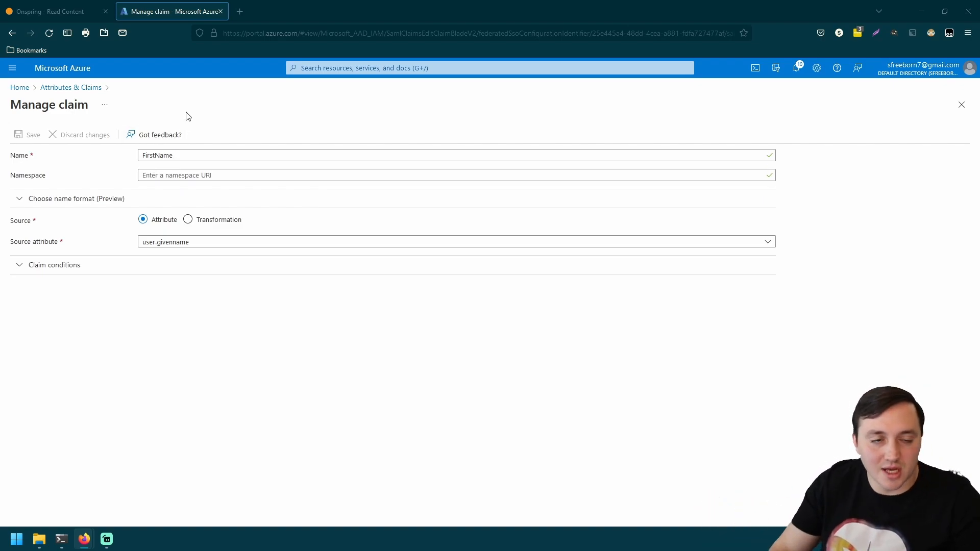
pyautogui.click(85, 87)
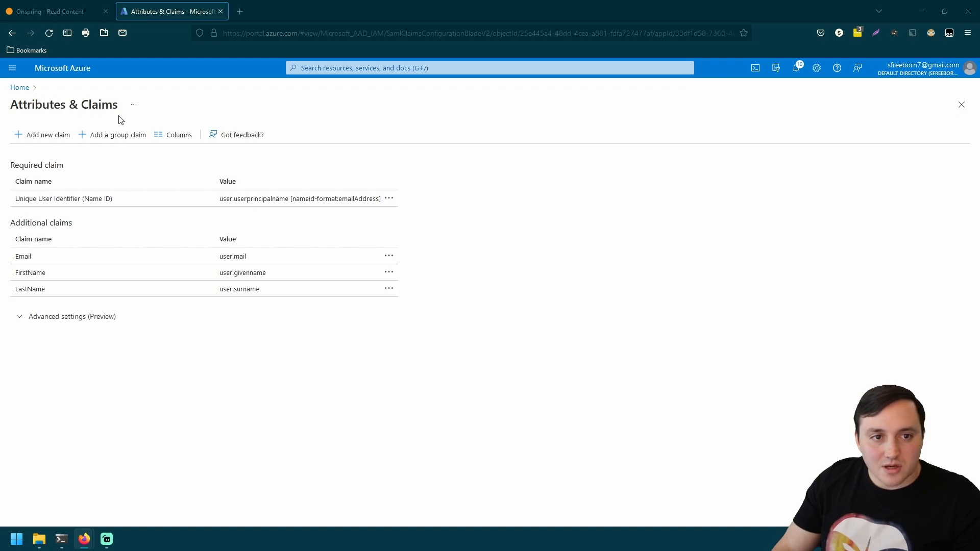
# - Go through Azure Active Directory > Enterprise applications to the onspring instance app
pyautogui.click(23, 88)
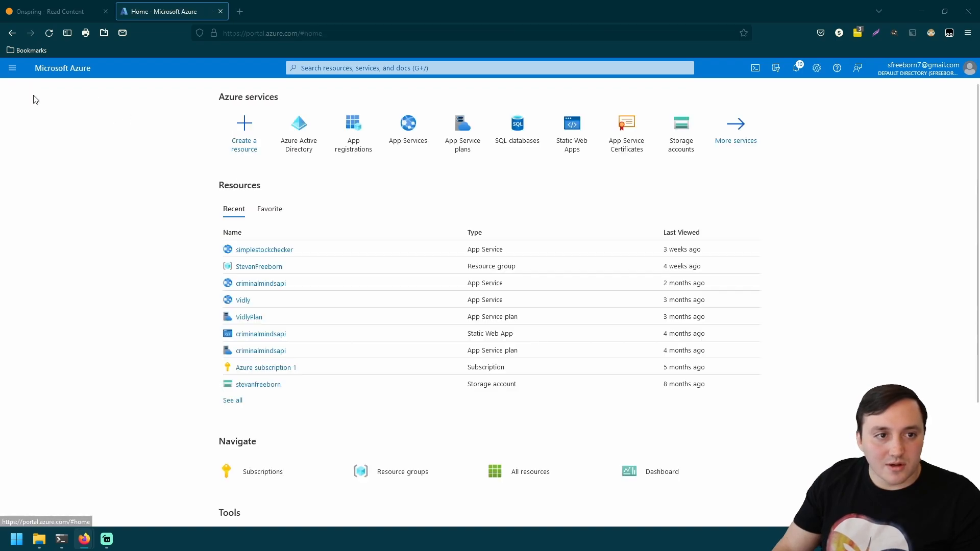
pyautogui.click(351, 133)
pyautogui.click(109, 209)
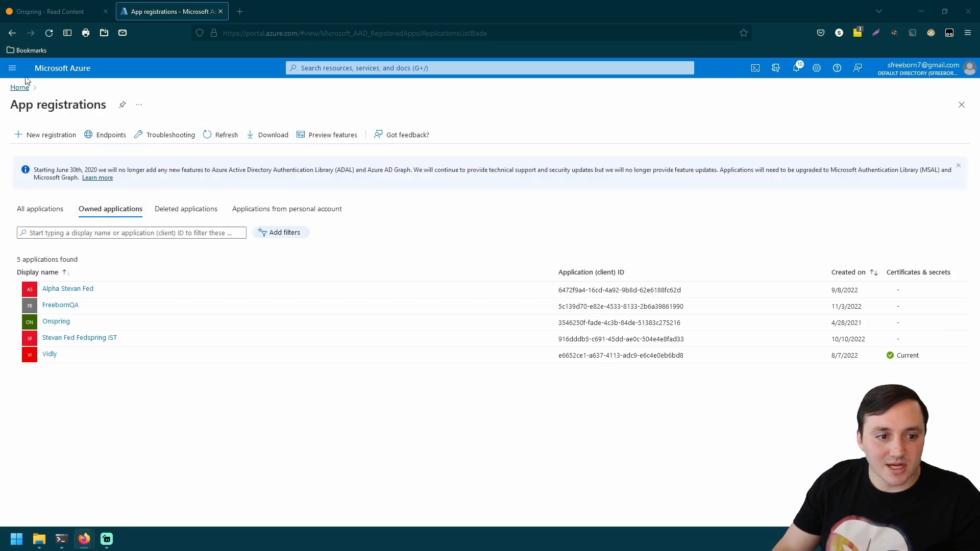
pyautogui.click(13, 35)
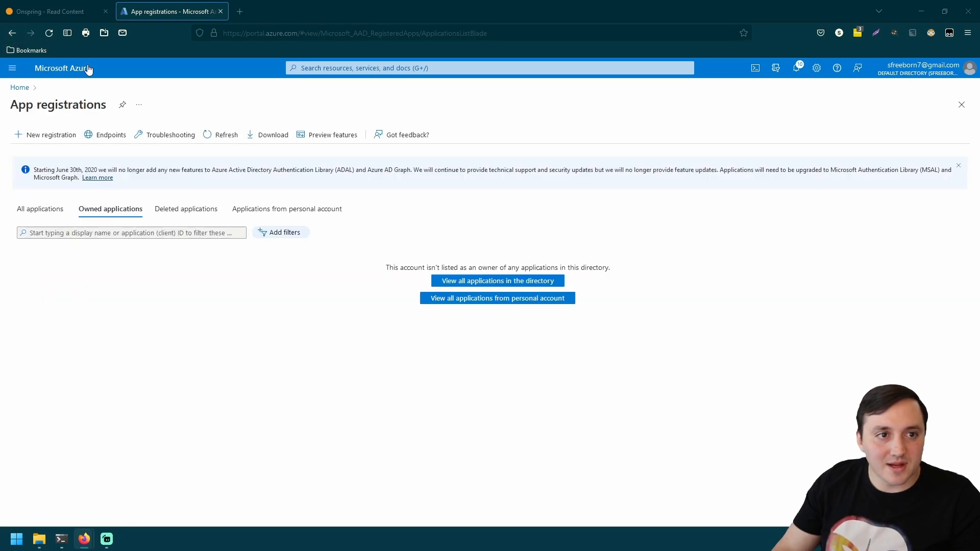
pyautogui.click(12, 68)
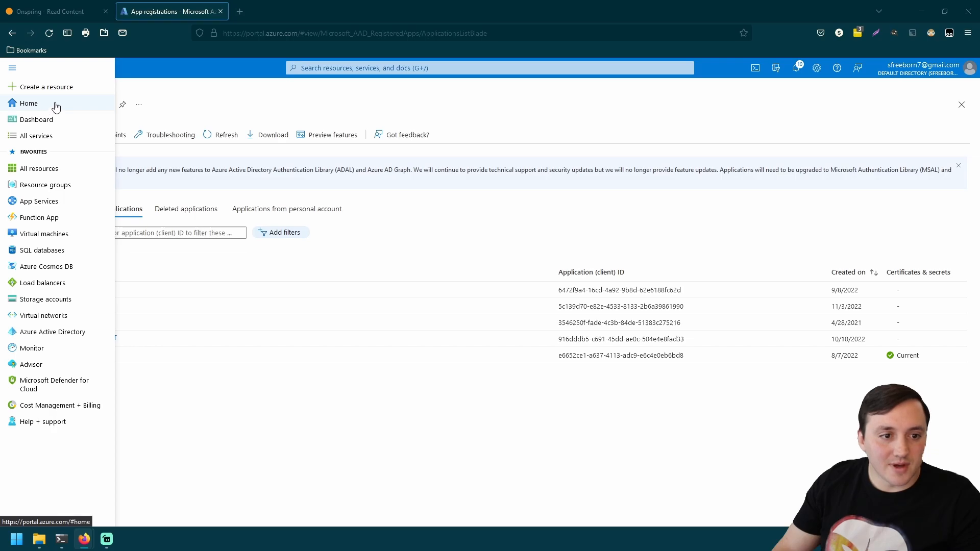
pyautogui.click(78, 331)
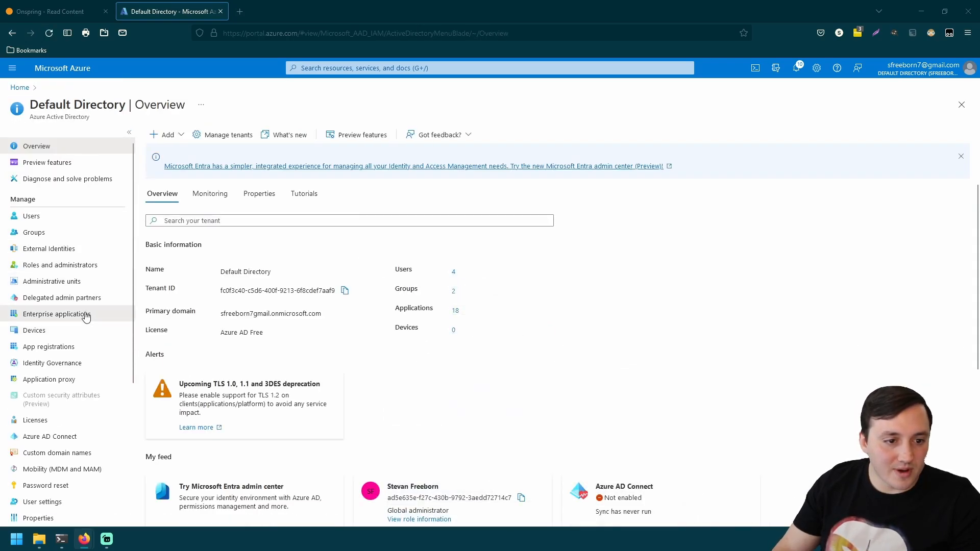
pyautogui.click(81, 313)
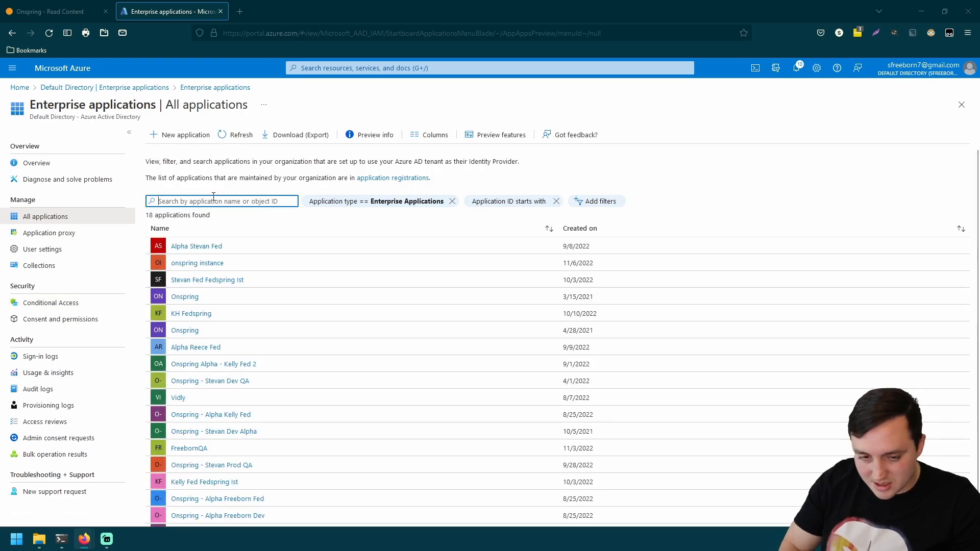
pyautogui.click(194, 265)
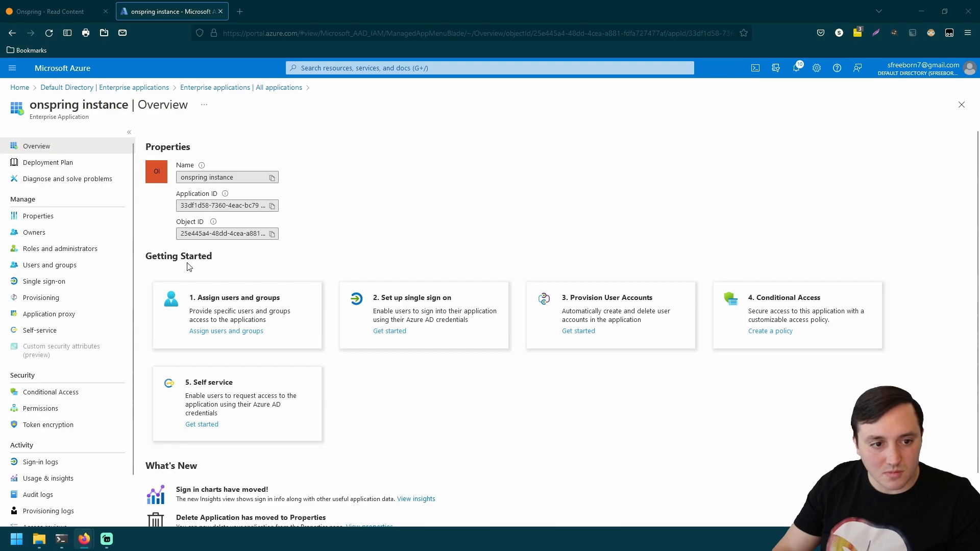
# - Open onspring instance's Single sign-on page and scroll down to the SAML Certificates section
pyautogui.click(76, 281)
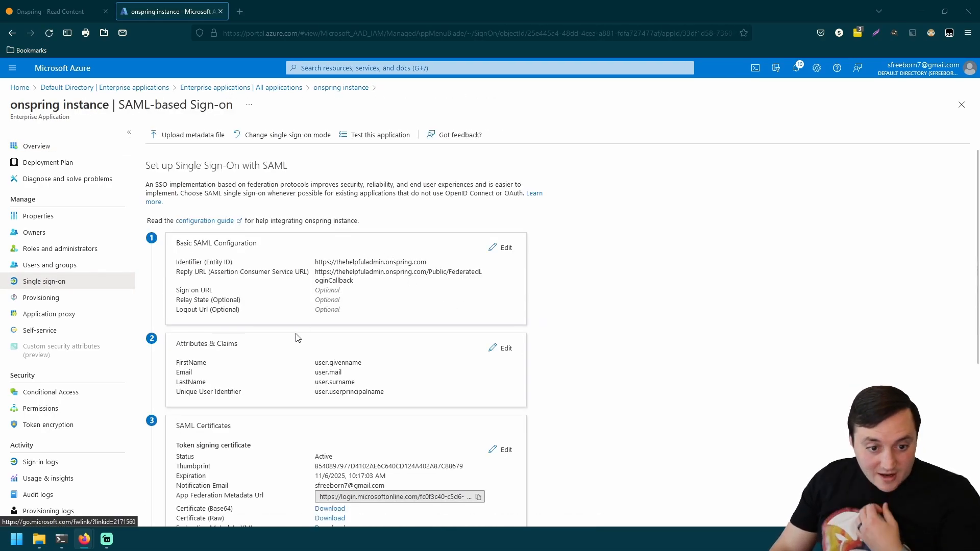
pyautogui.moveTo(183, 266); pyautogui.dragTo(234, 269)
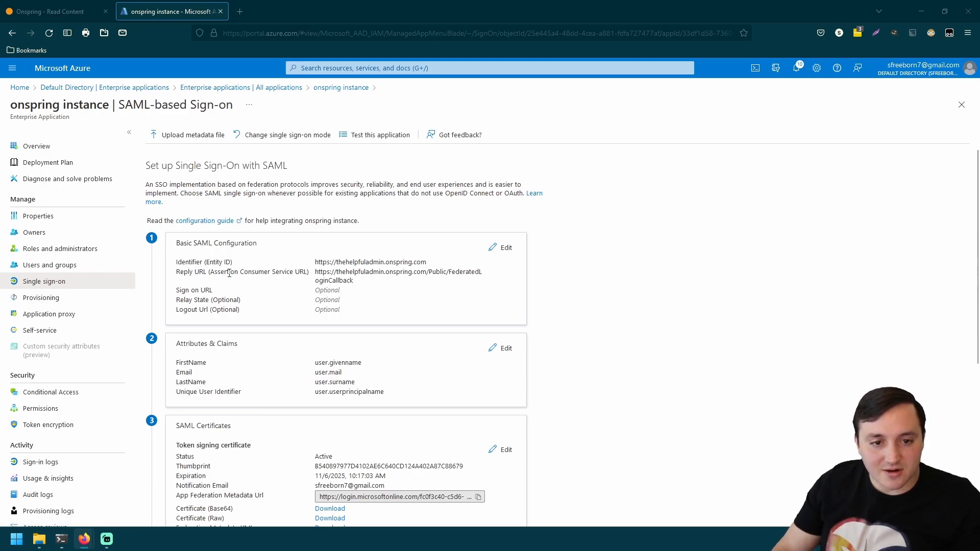
pyautogui.tripleClick(234, 270)
pyautogui.scroll(-1, 323, 334)
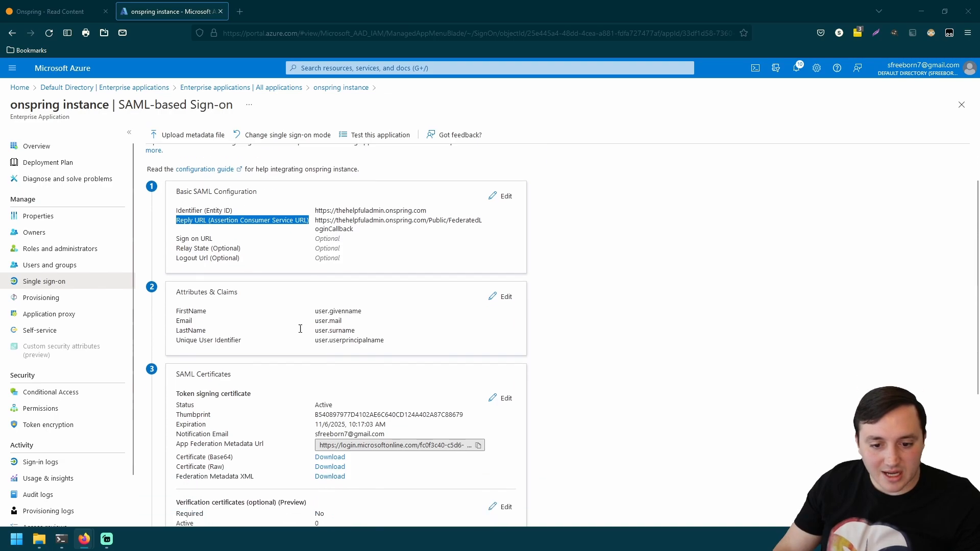
pyautogui.scroll(-1, 627, 448)
pyautogui.scroll(-2, 664, 408)
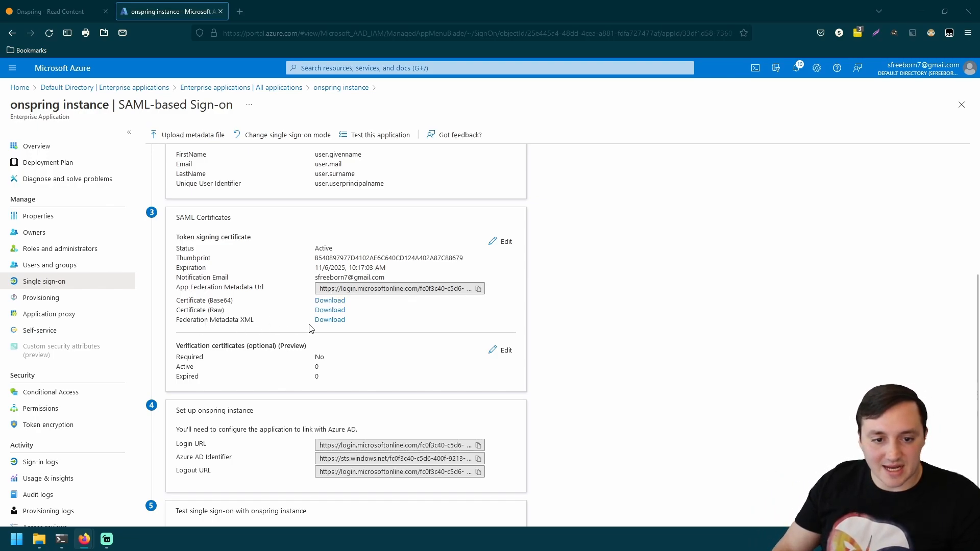
# - Download the Federation Metadata XML from SAML Certificates and save the file to the Desktop
pyautogui.click(331, 321)
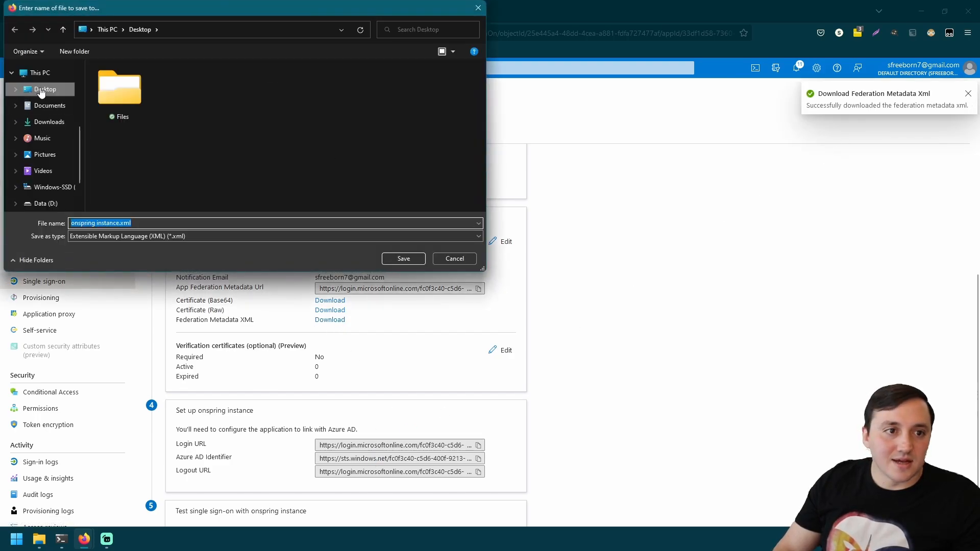
pyautogui.click(401, 258)
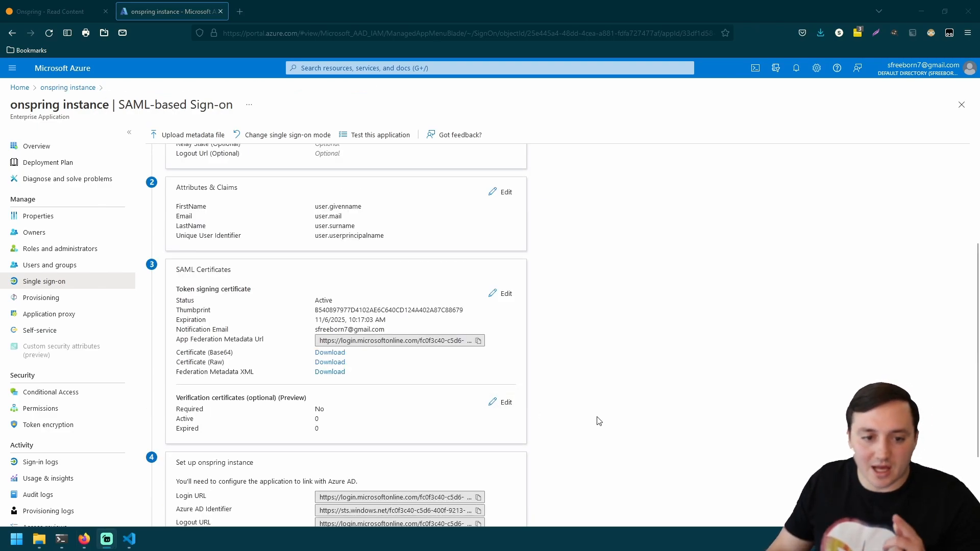
# - Switch to the Onspring tab and log out through the avatar's account menu
pyautogui.click(78, 15)
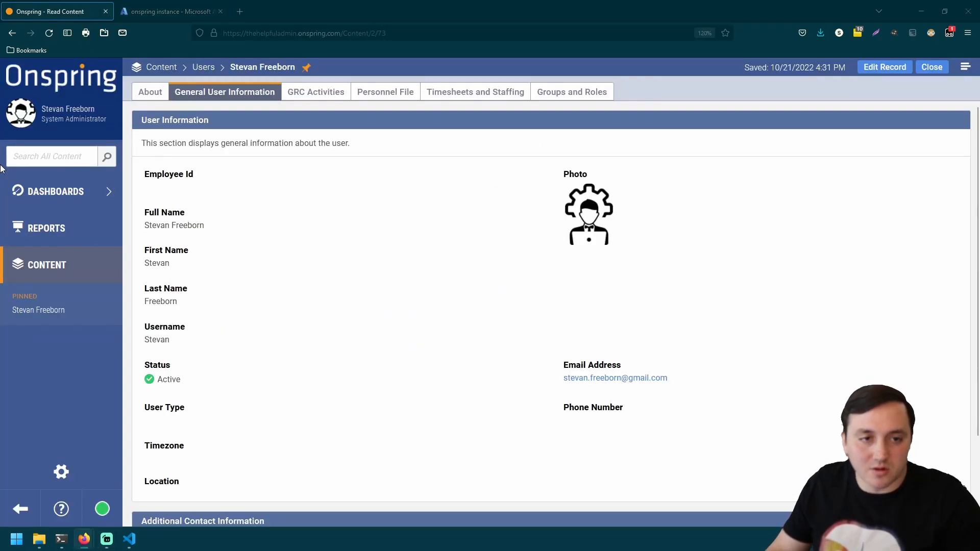
pyautogui.click(27, 127)
pyautogui.click(43, 182)
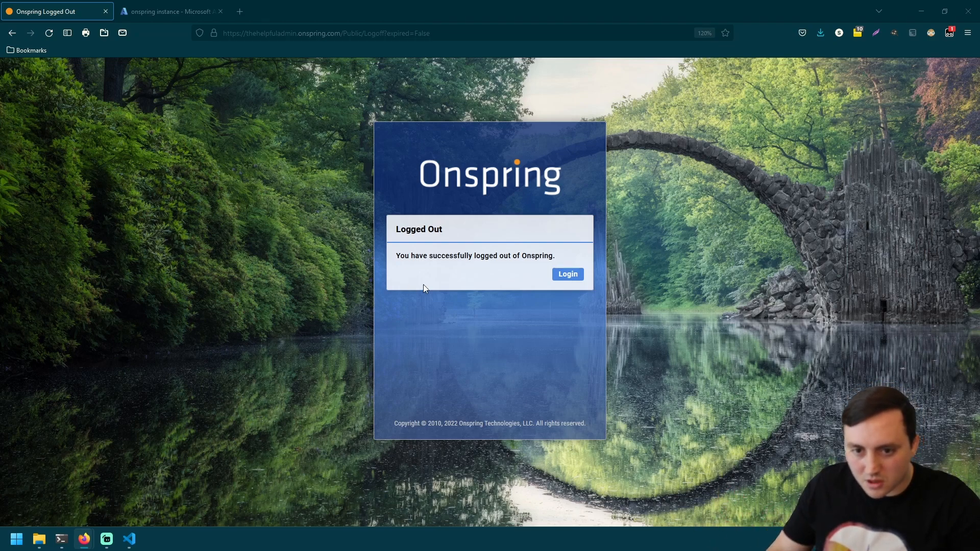
# - Log back in from the Logged Out screen to reach the Microsoft account picker
pyautogui.click(568, 276)
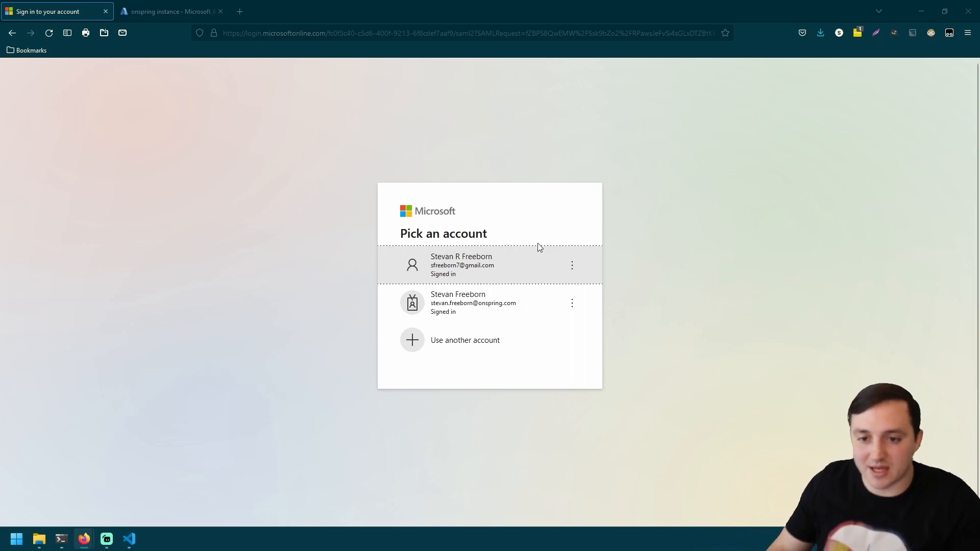
# - Try signing in with the first account, hit the AADSTS50105 not-assigned error, then return to Azure
pyautogui.click(492, 267)
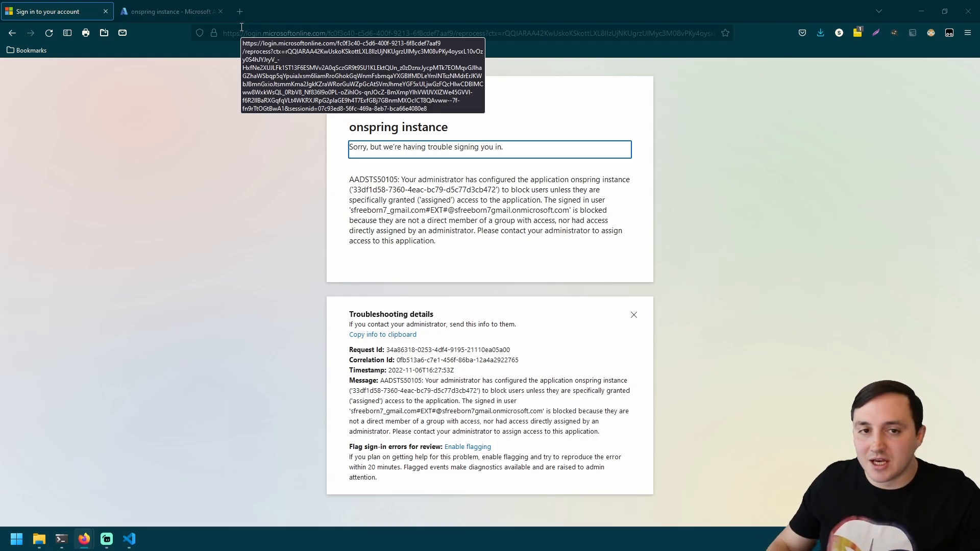
pyautogui.click(182, 13)
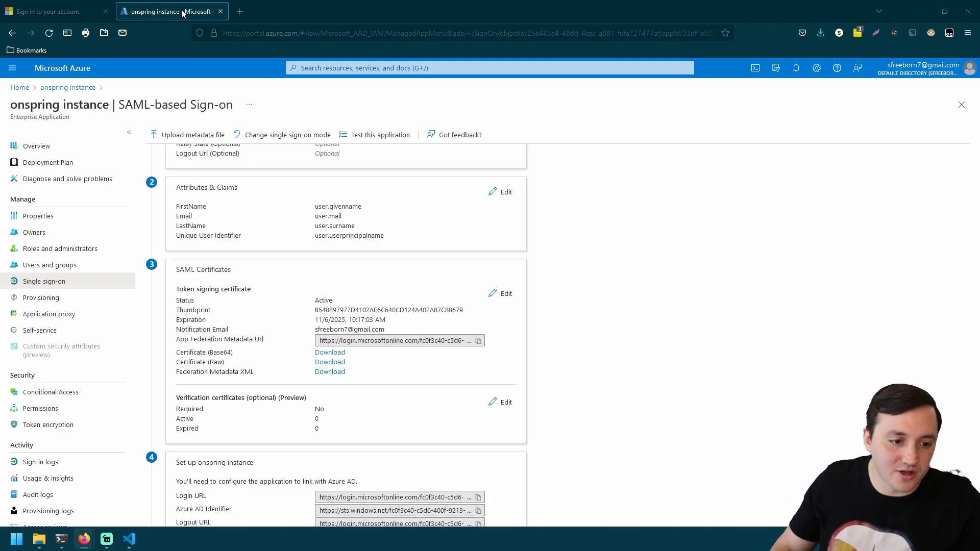
# - Add your own account under Users and groups and assign it to onspring instance as User
pyautogui.click(75, 270)
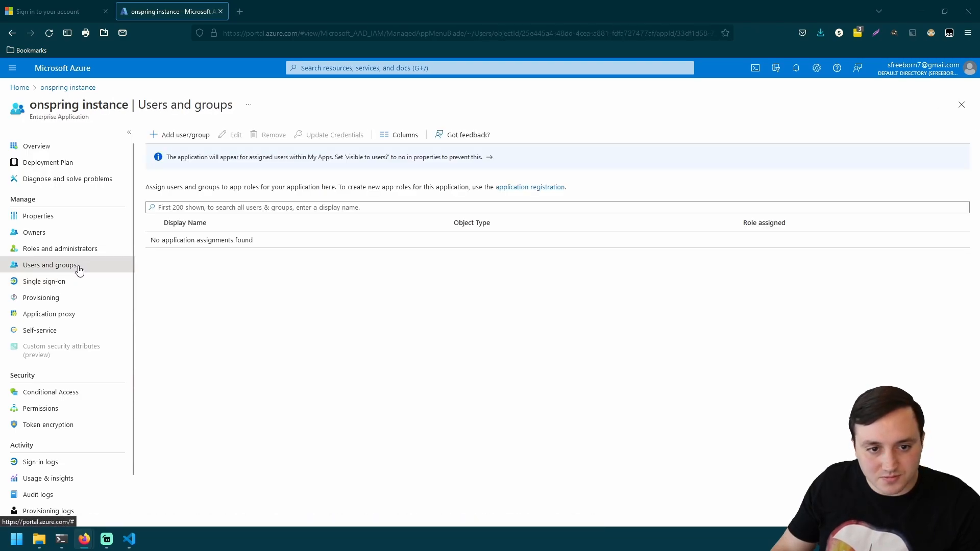
pyautogui.click(188, 135)
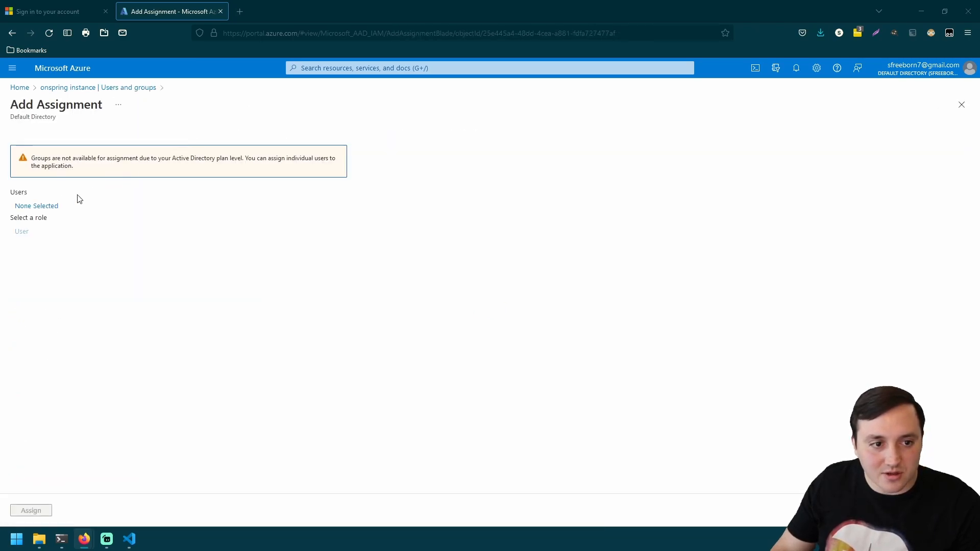
pyautogui.click(49, 207)
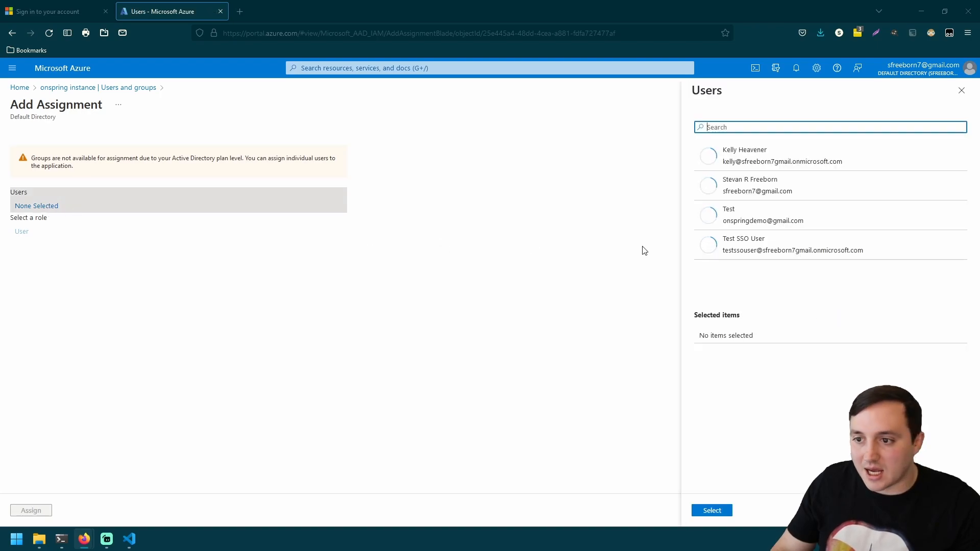
pyautogui.click(760, 192)
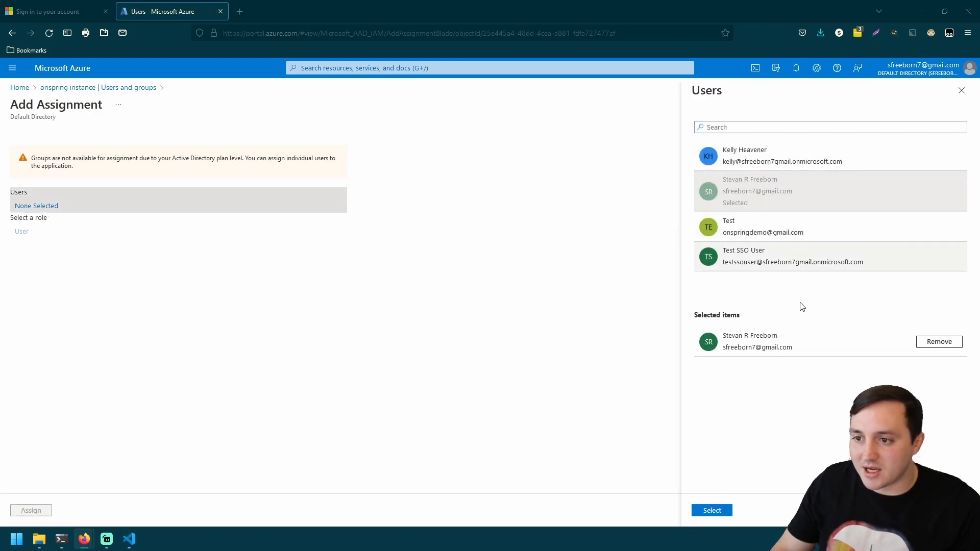
pyautogui.click(719, 511)
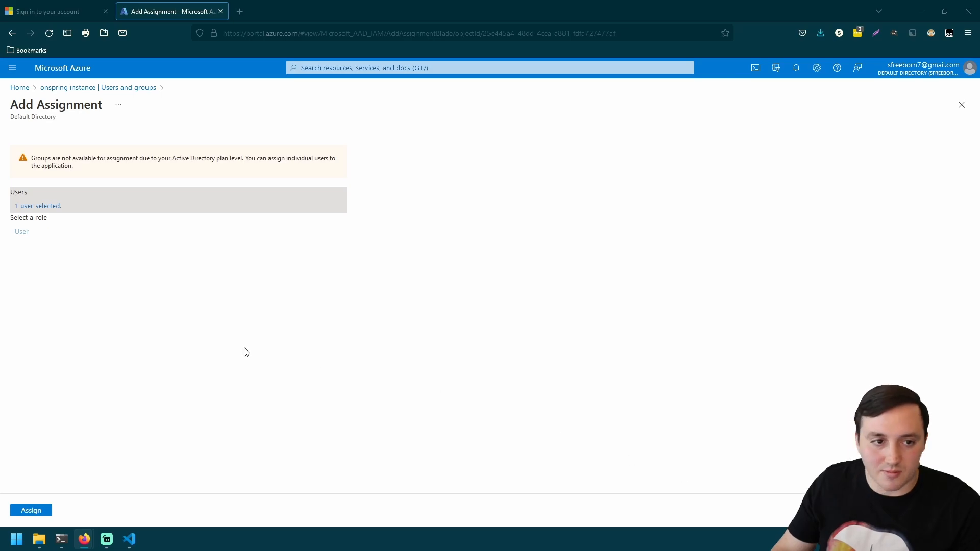
pyautogui.click(31, 511)
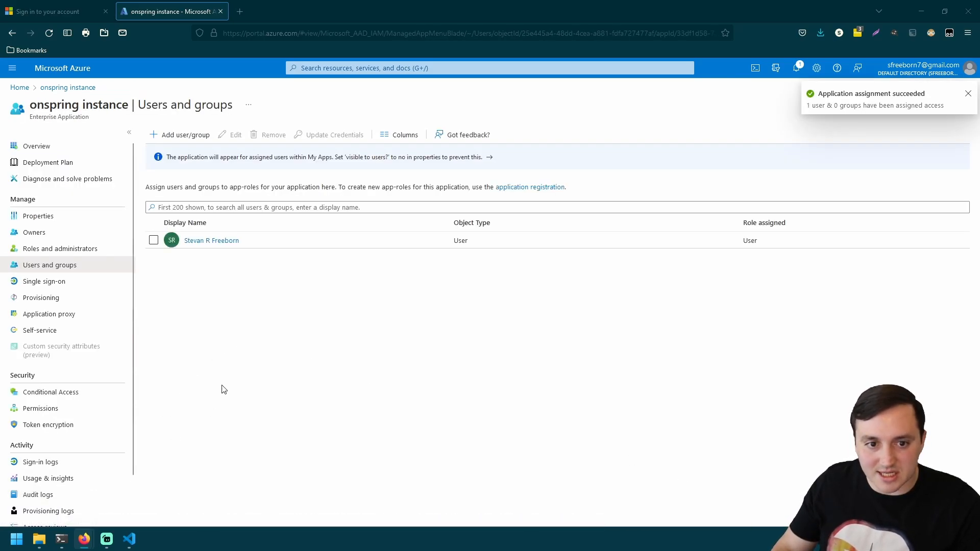
# - Reload the Onspring site address and sign in with the first account, reaching the Onspring dashboard
pyautogui.click(81, 17)
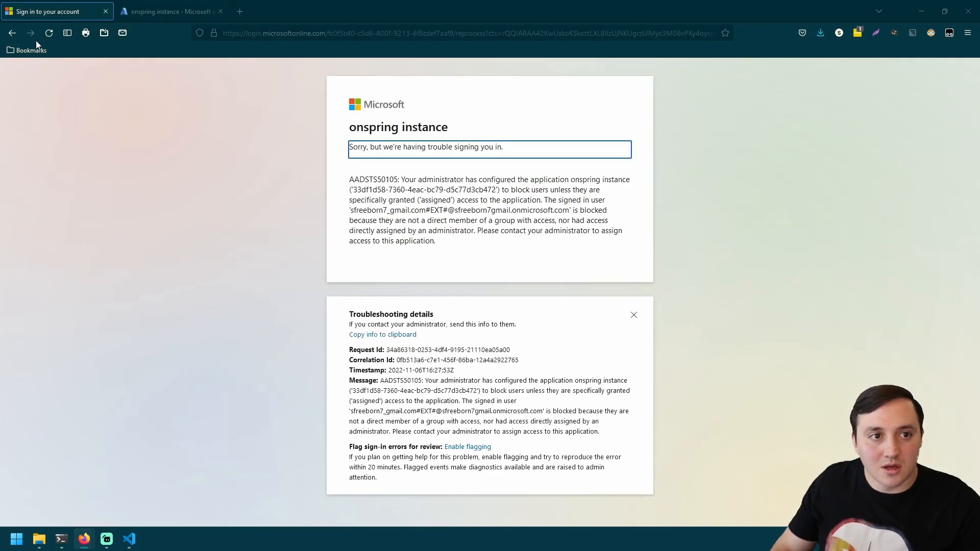
pyautogui.click(373, 28)
pyautogui.write('the')
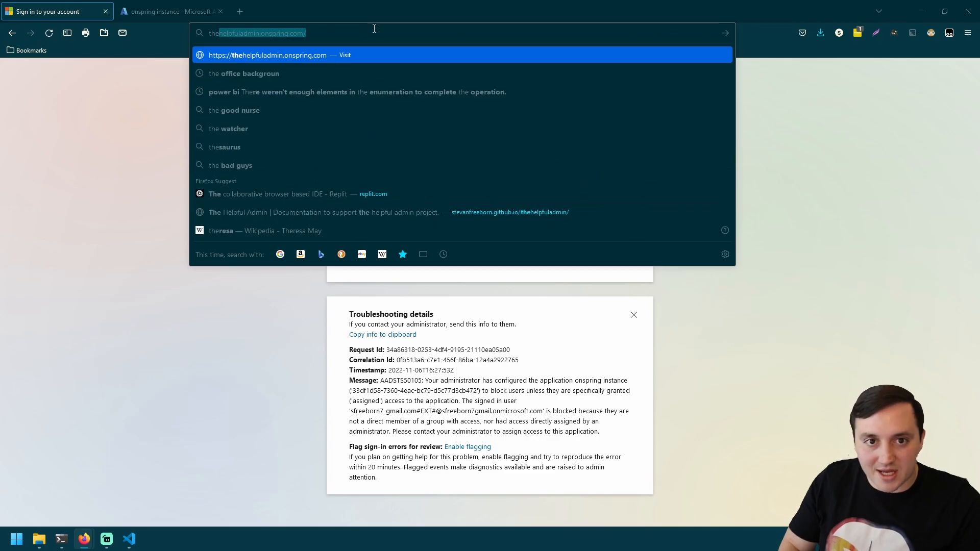
pyautogui.press('Return')
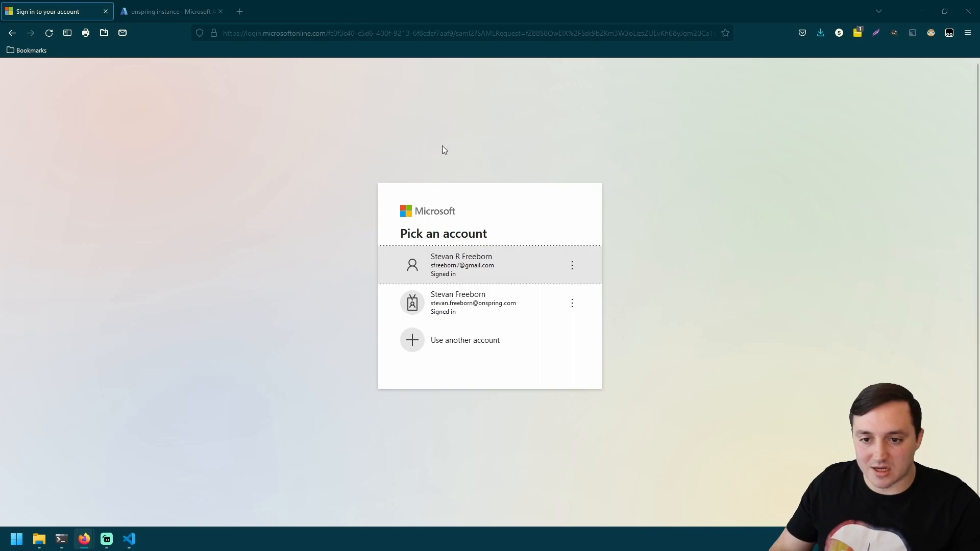
pyautogui.click(498, 273)
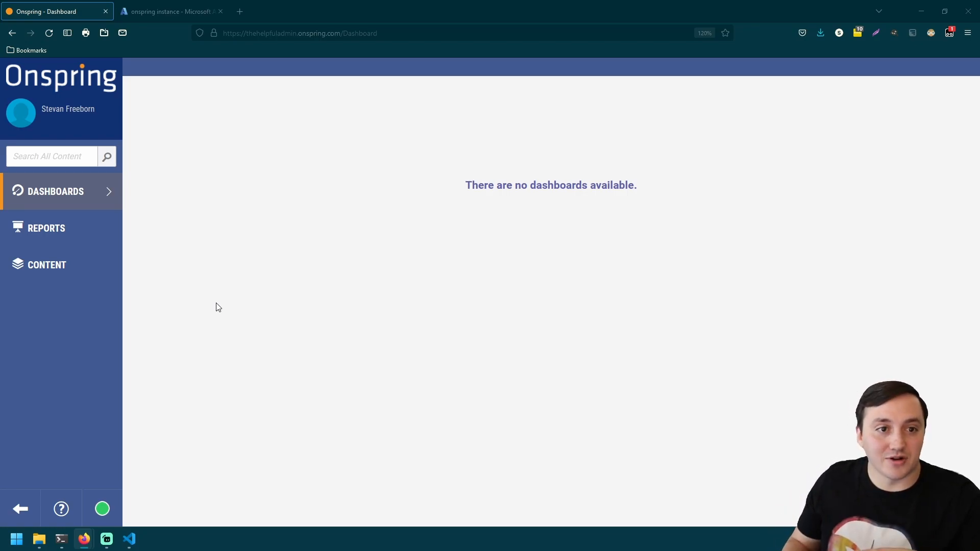
pyautogui.click(23, 121)
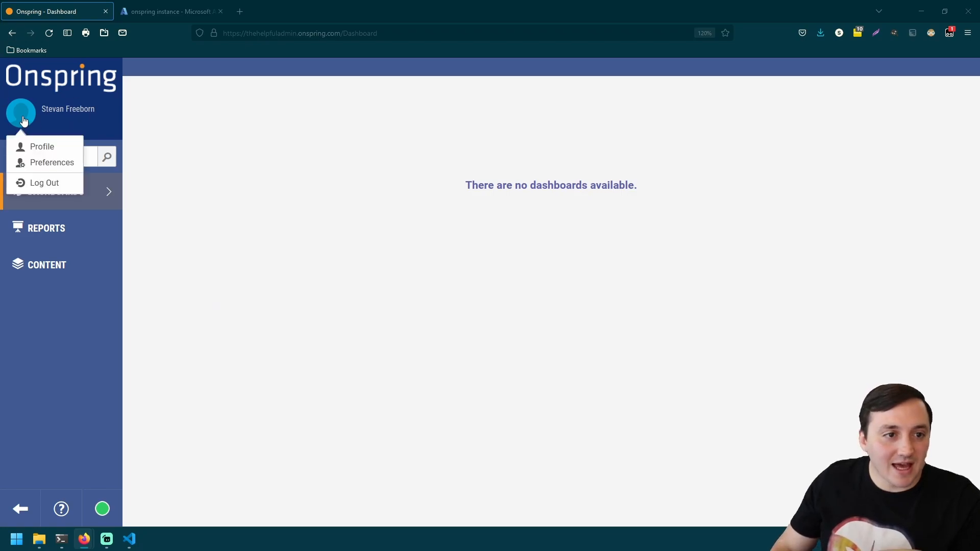
pyautogui.click(43, 144)
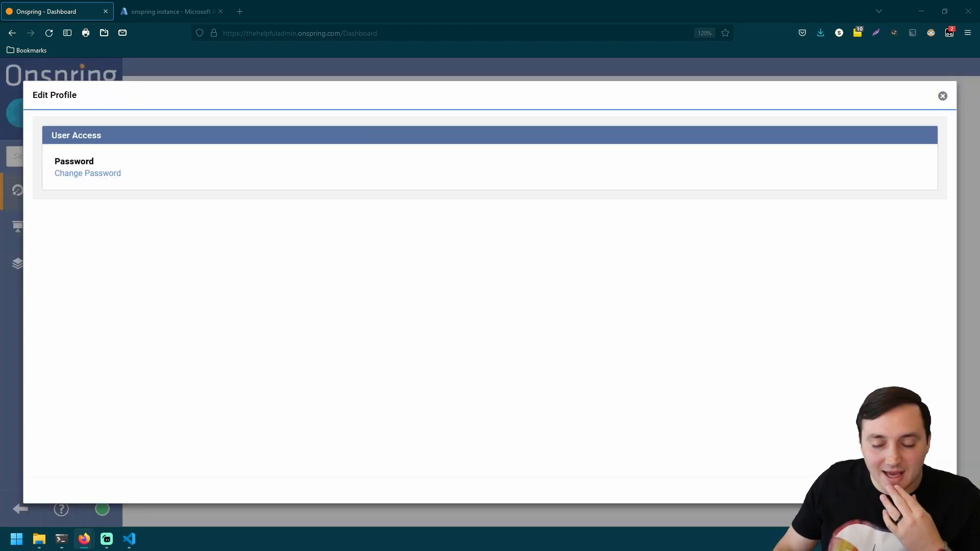
pyautogui.press('Escape')
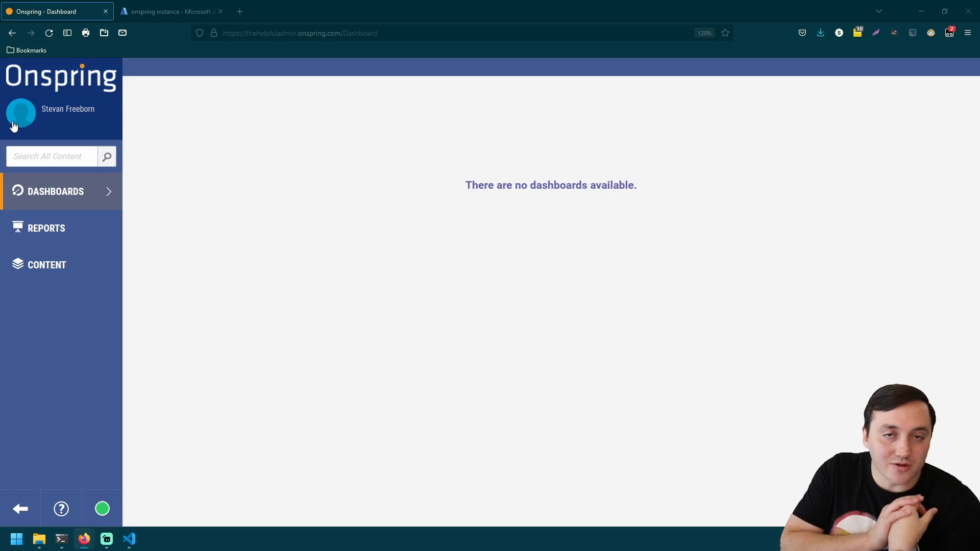
# - Open the onspring instance app's single sign-on Attributes & Claims for editing
pyautogui.click(161, 12)
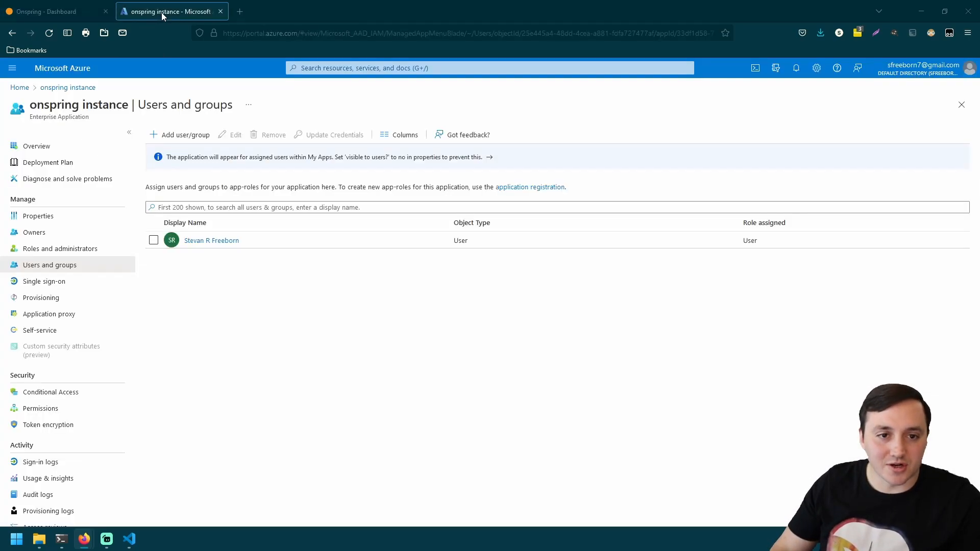
pyautogui.click(66, 282)
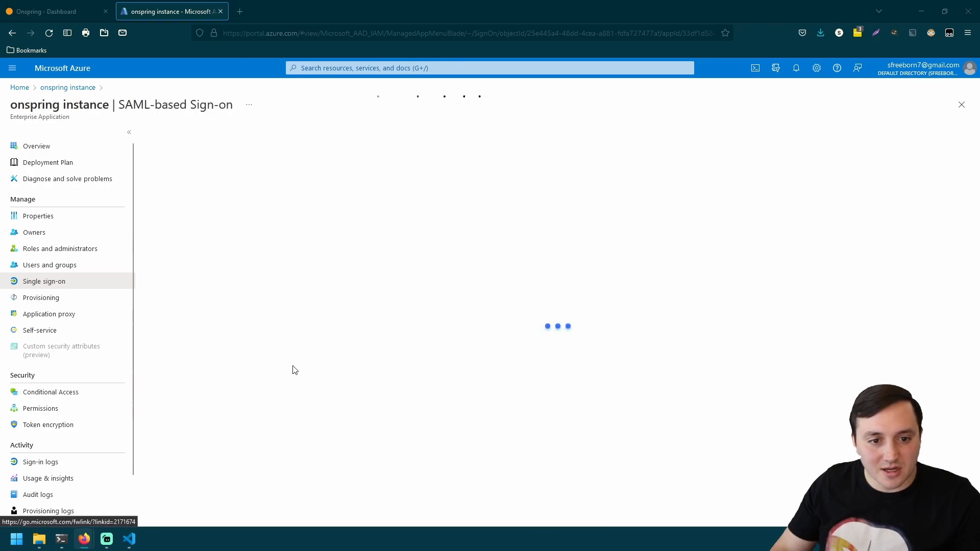
pyautogui.scroll(-1, 270, 364)
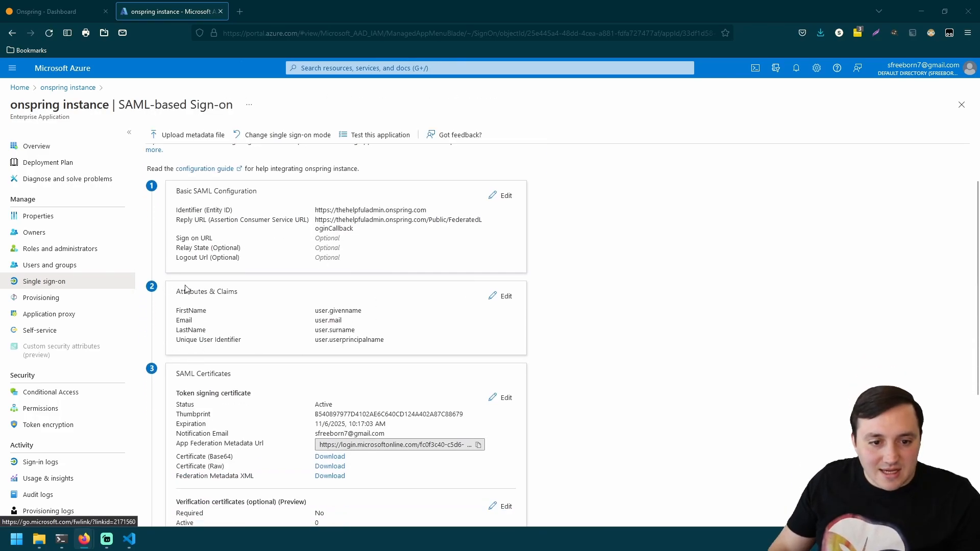
pyautogui.click(506, 297)
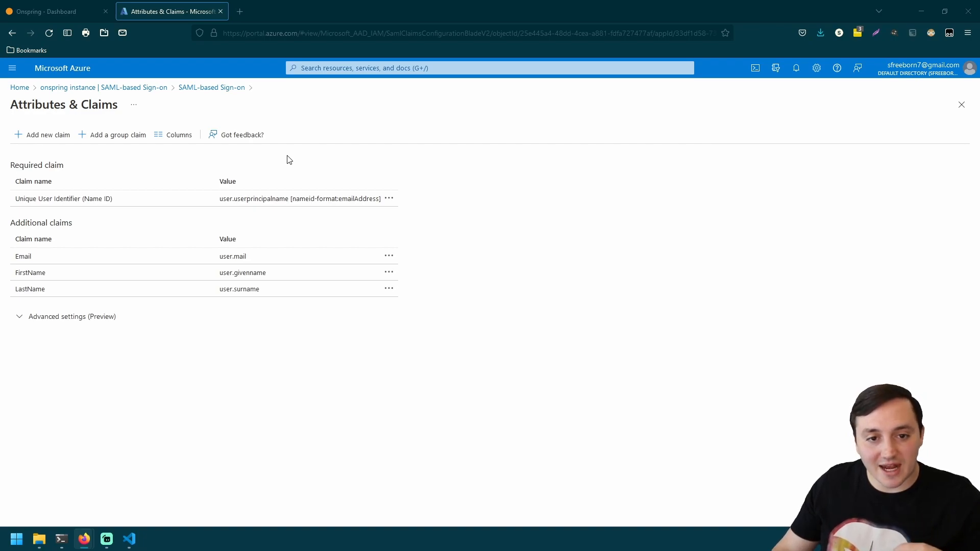
# - Set the Name ID claim to Unspecified format sourced from user.givenname and save it
pyautogui.click(290, 204)
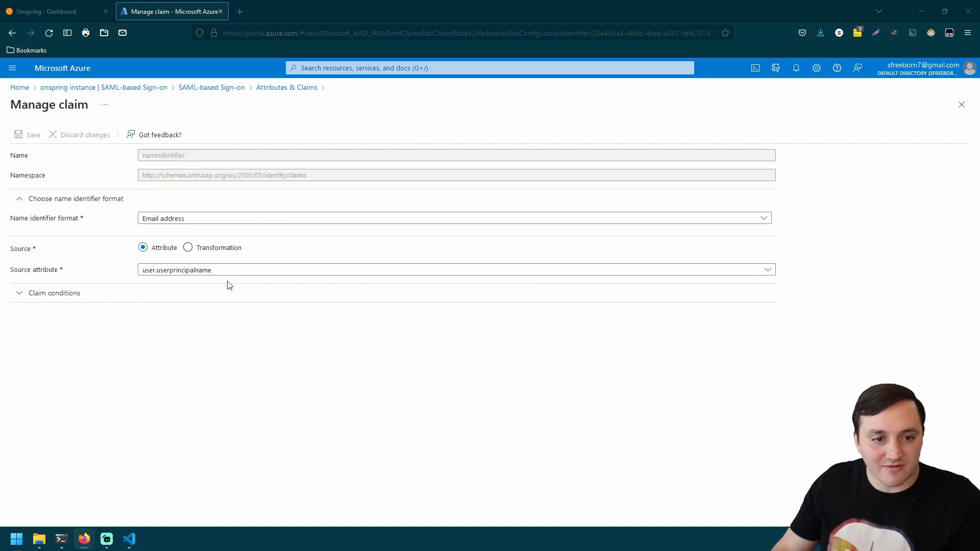
pyautogui.click(181, 220)
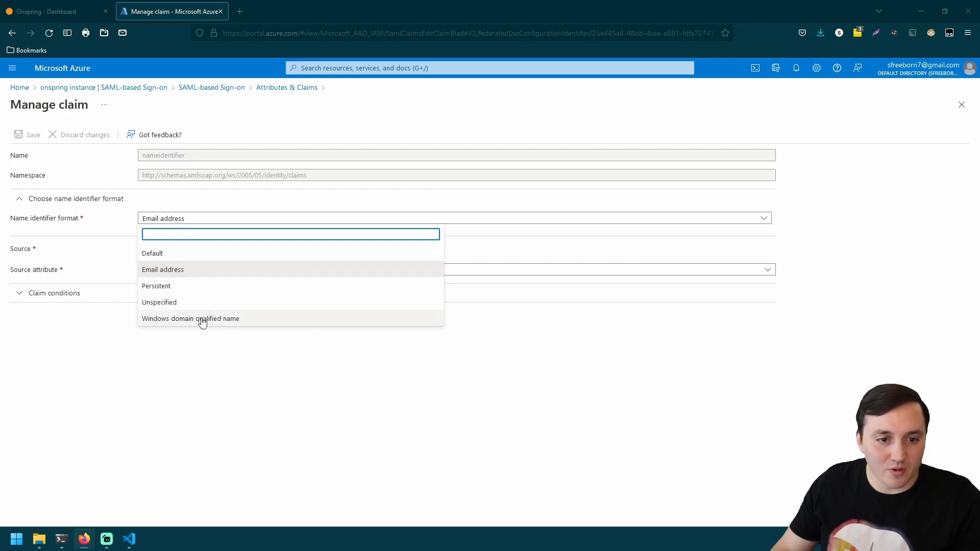
pyautogui.click(184, 305)
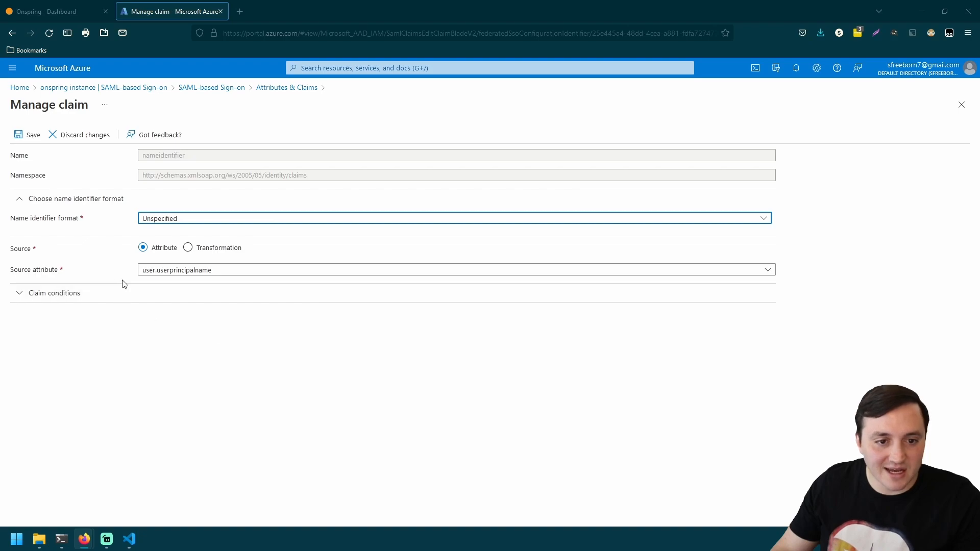
pyautogui.click(161, 276)
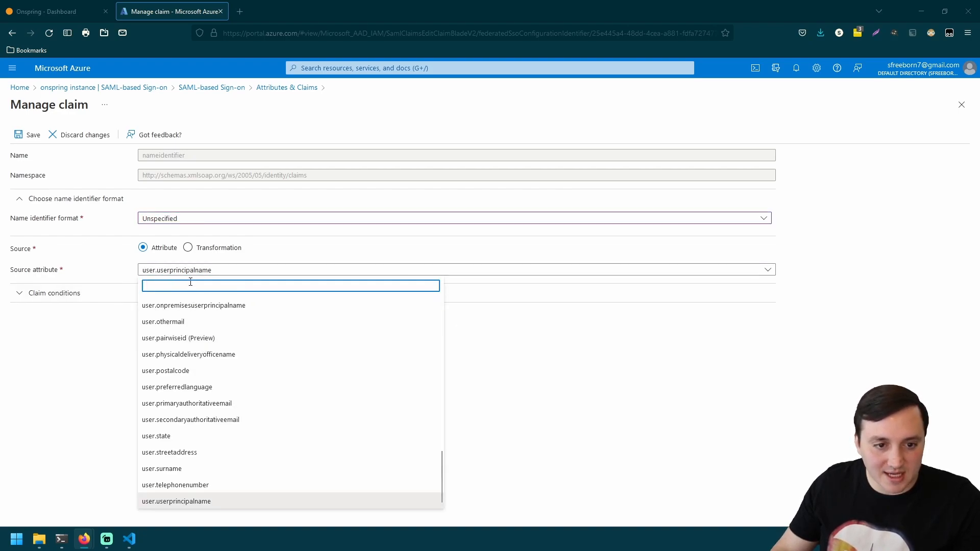
pyautogui.write('given')
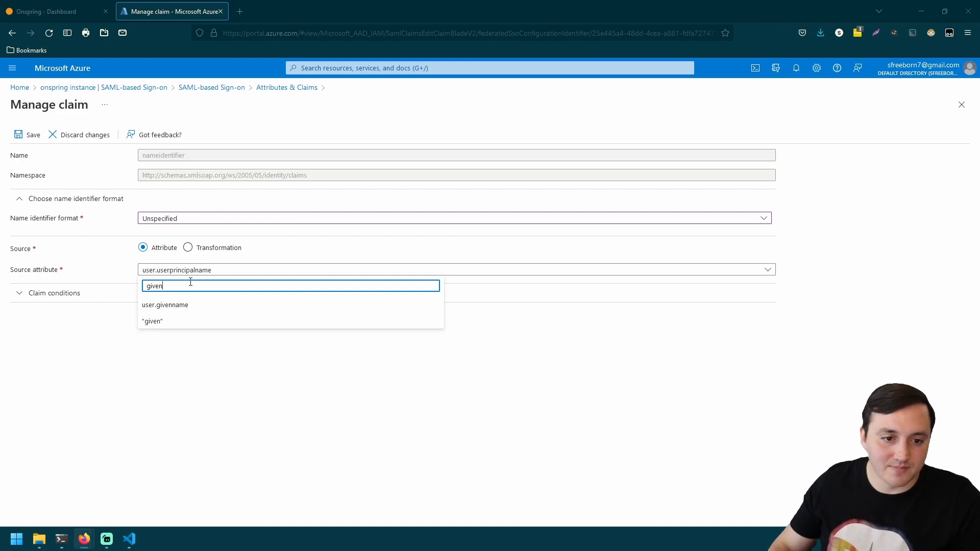
pyautogui.click(175, 305)
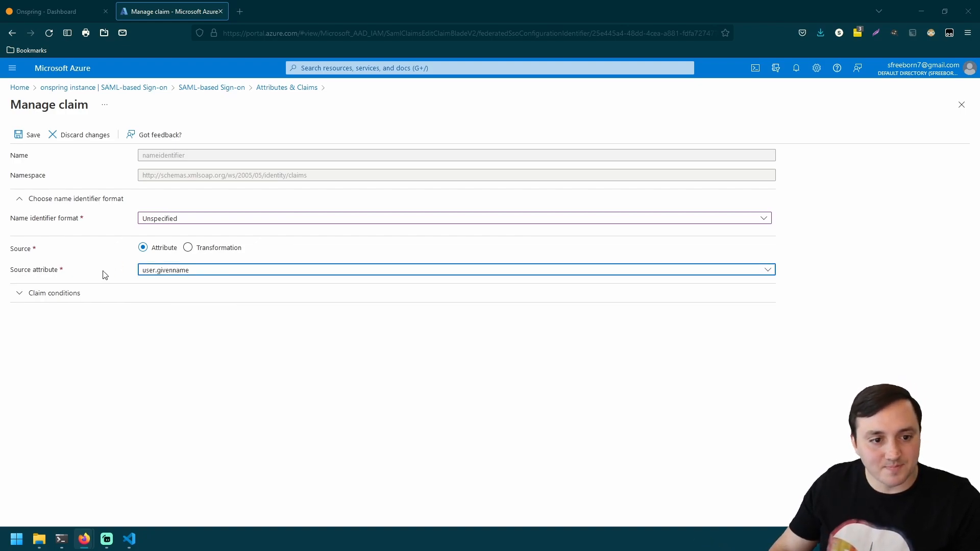
pyautogui.click(20, 138)
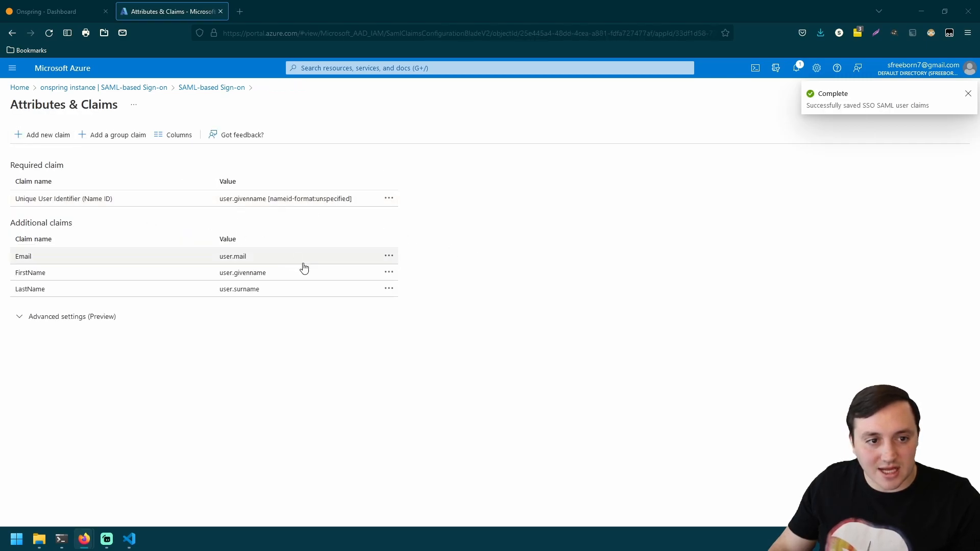
pyautogui.click(38, 4)
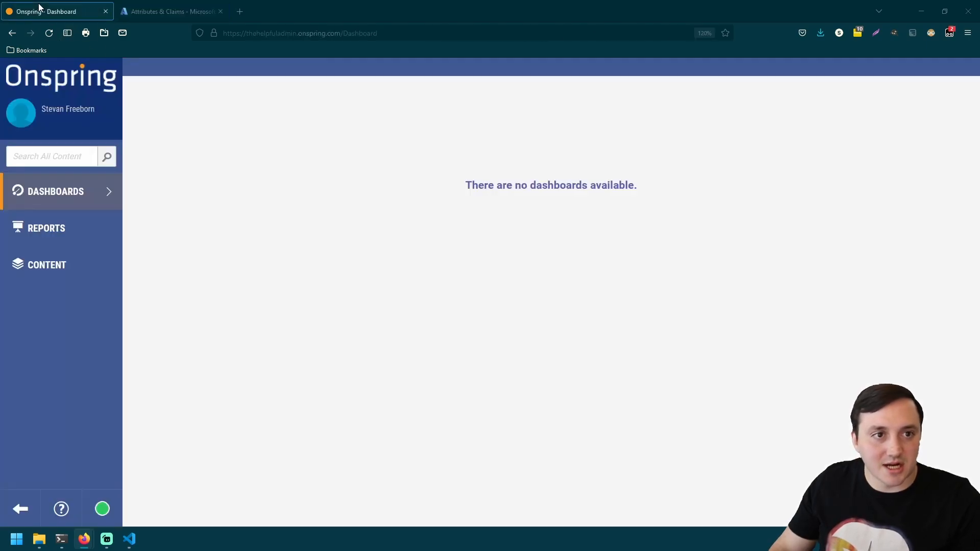
# - Log out of Onspring and log back in through Microsoft SSO with the listed account
pyautogui.click(21, 122)
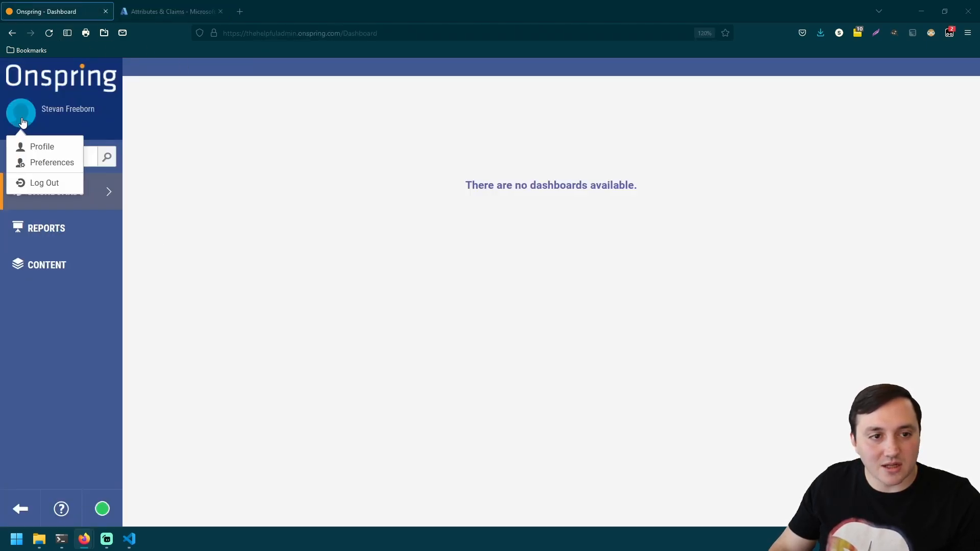
pyautogui.click(55, 185)
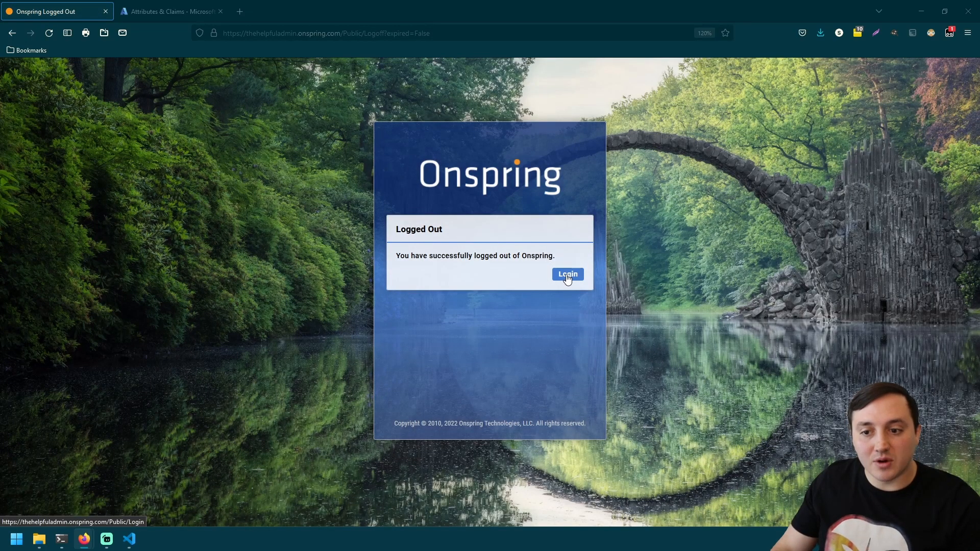
pyautogui.click(567, 276)
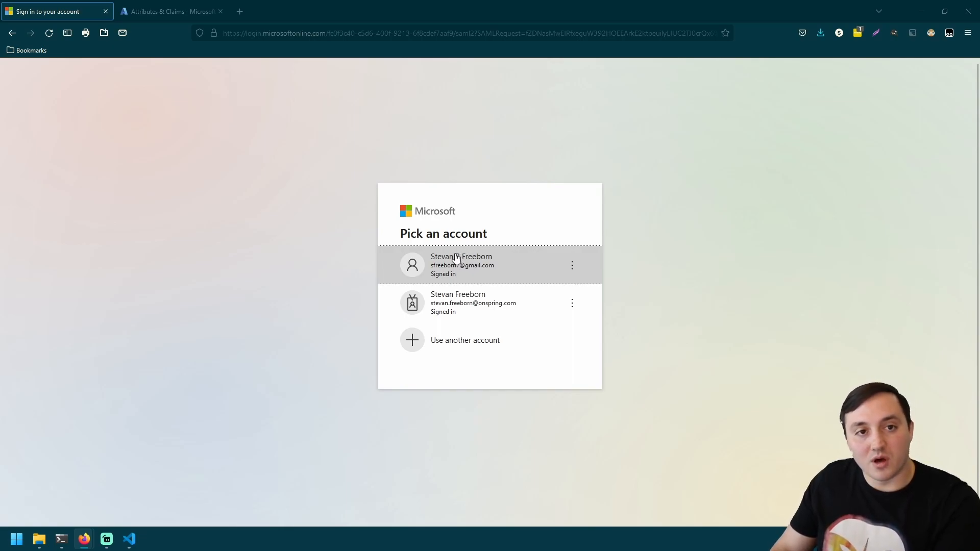
pyautogui.click(491, 276)
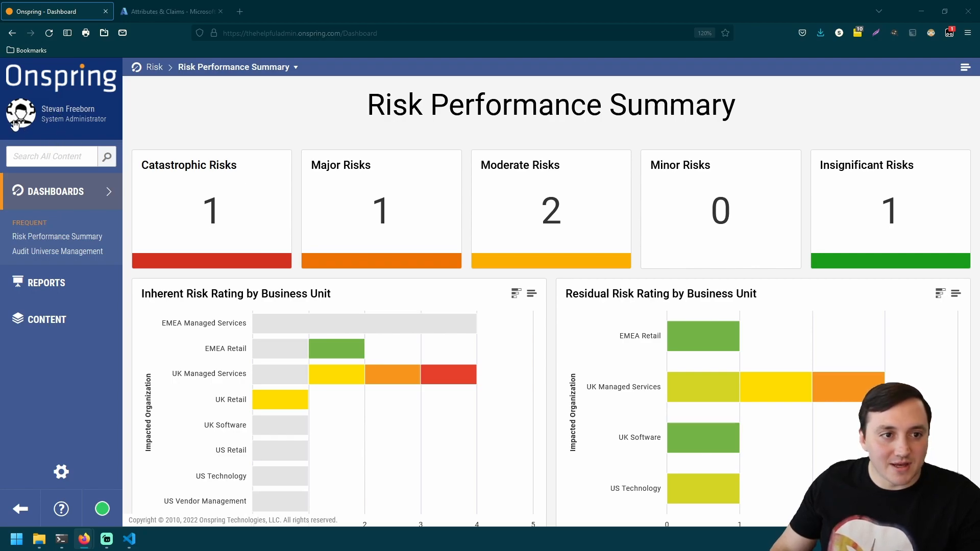
# - Go to Content and search all content for the administrator's e-mail address
pyautogui.click(29, 127)
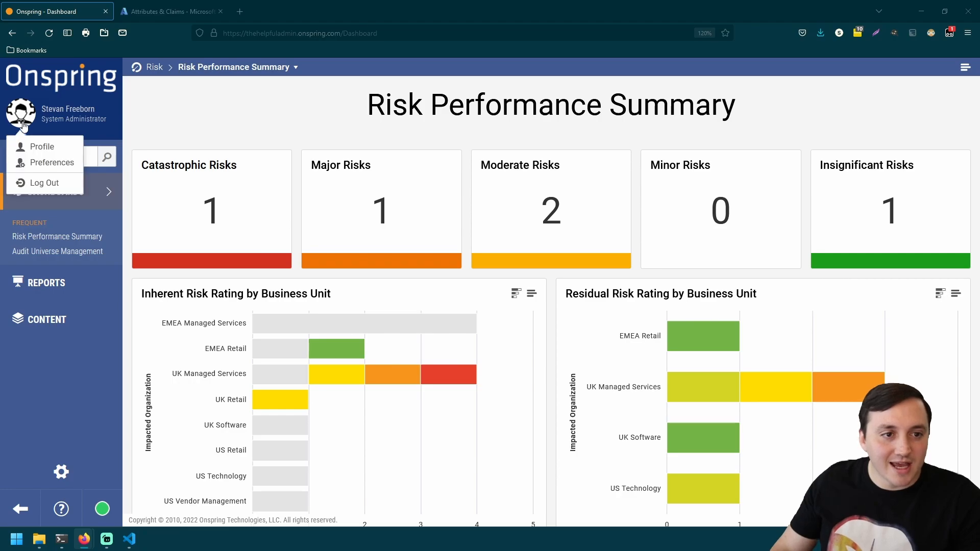
pyautogui.click(57, 321)
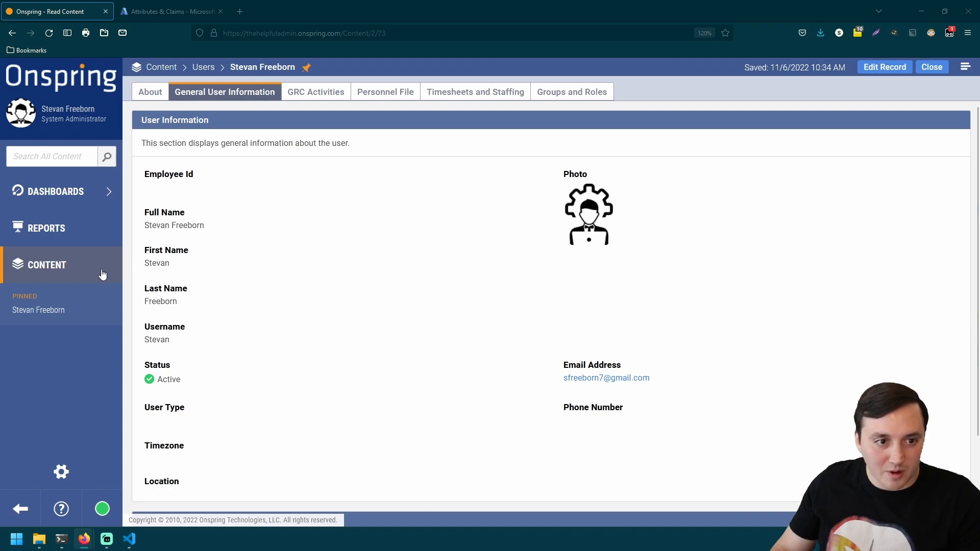
pyautogui.click(49, 160)
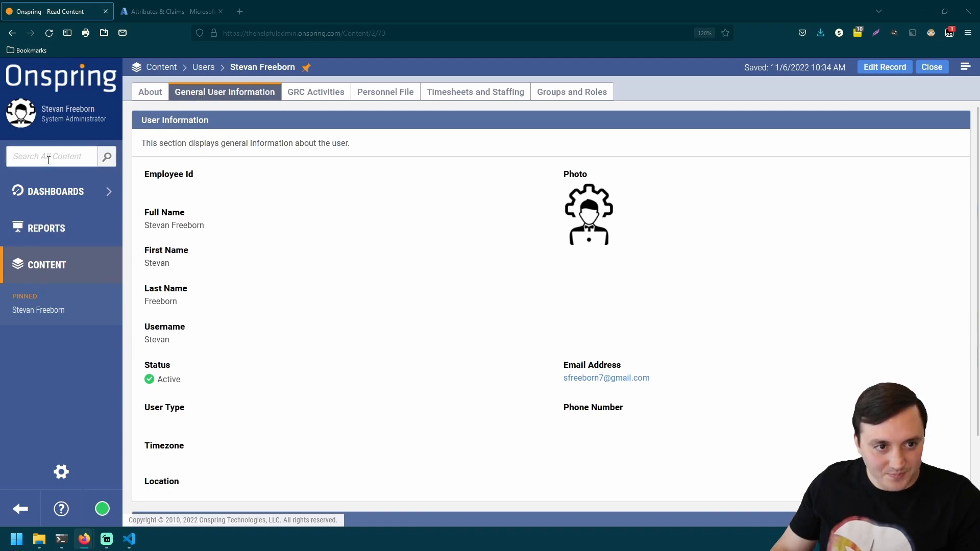
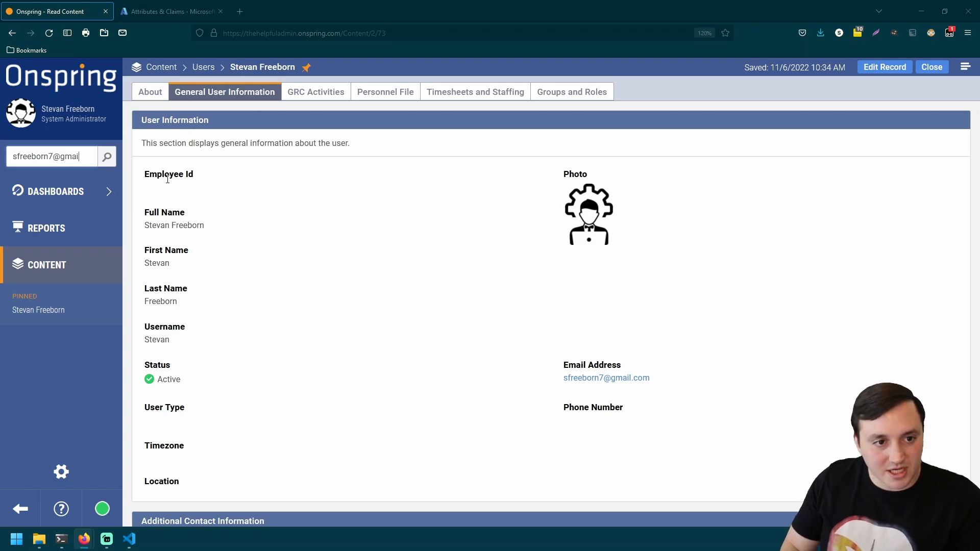
pyautogui.press('Return')
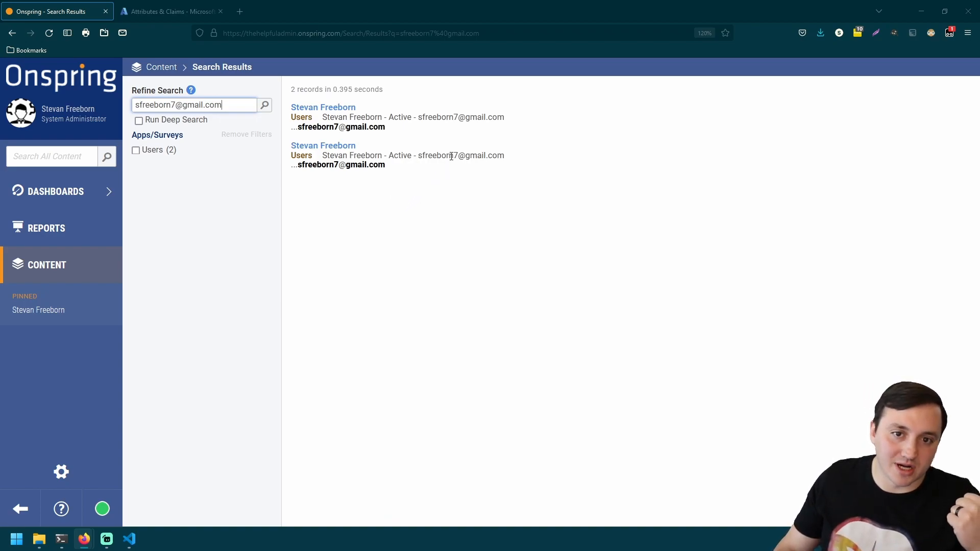
# - Open the first matching user record, check its Username, and go back to the results
pyautogui.click(333, 110)
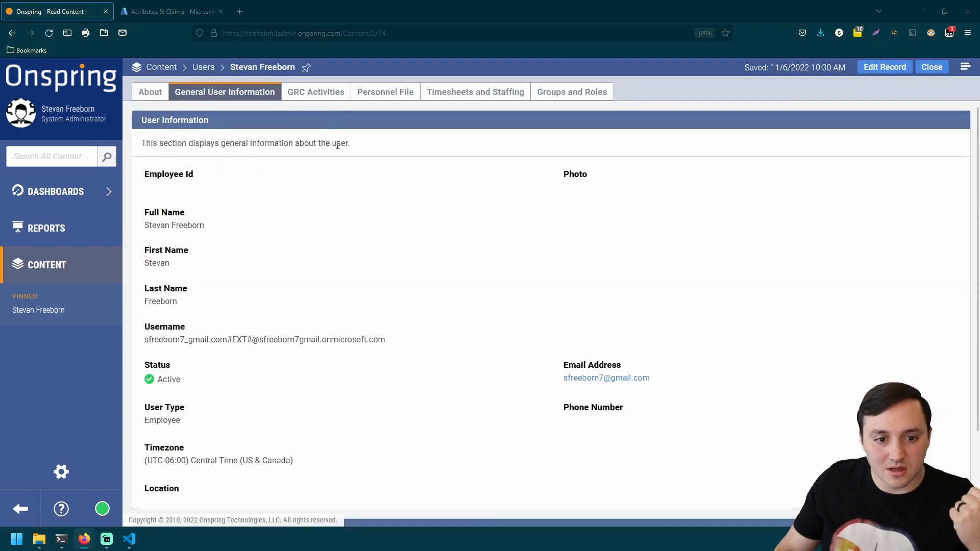
pyautogui.scroll(2, 273, 239)
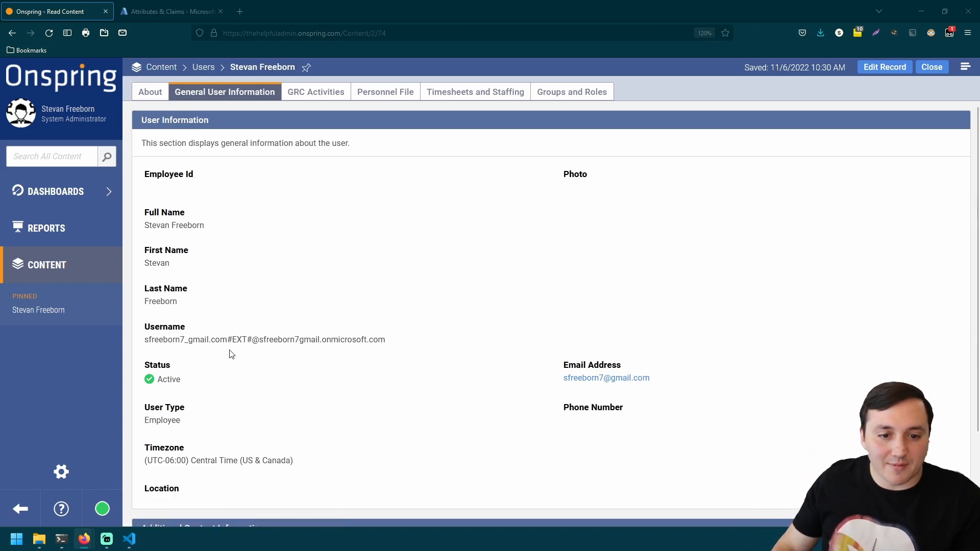
pyautogui.moveTo(144, 341); pyautogui.dragTo(392, 341)
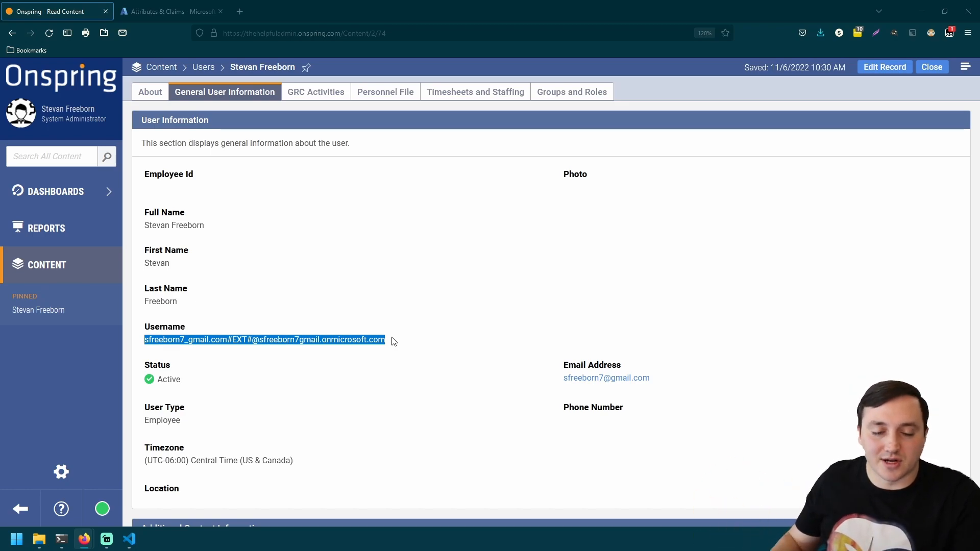
pyautogui.click(374, 392)
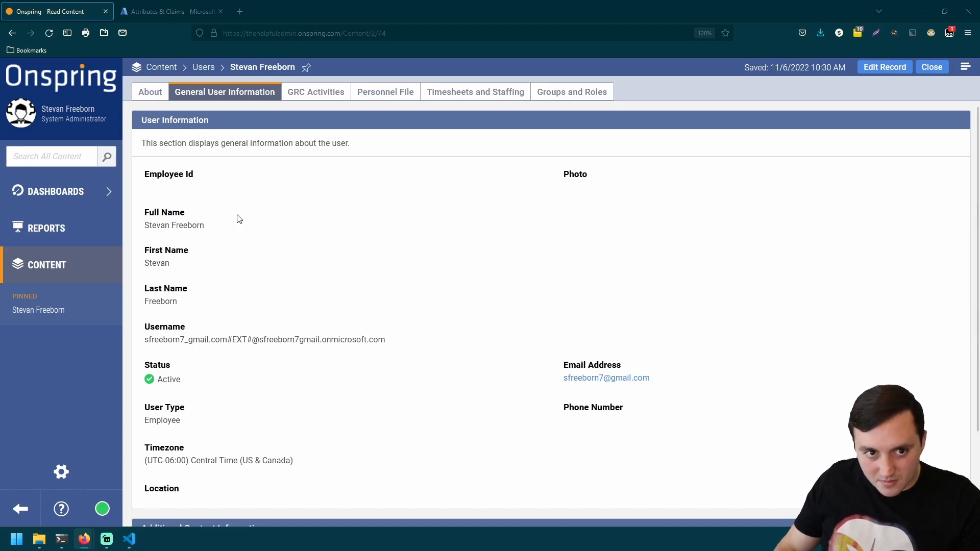
pyautogui.click(11, 40)
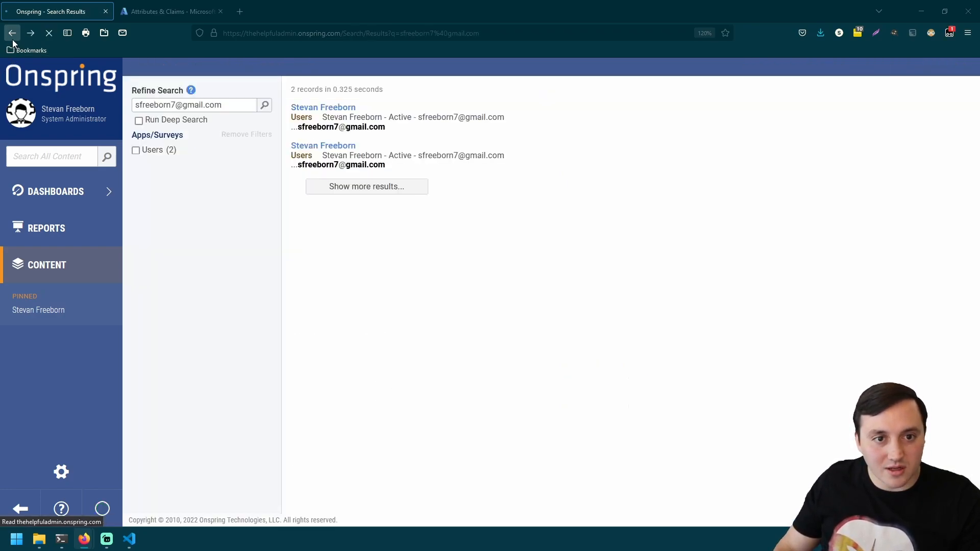
# - Open the second matching user record and check its Username, which is just the first name
pyautogui.click(313, 148)
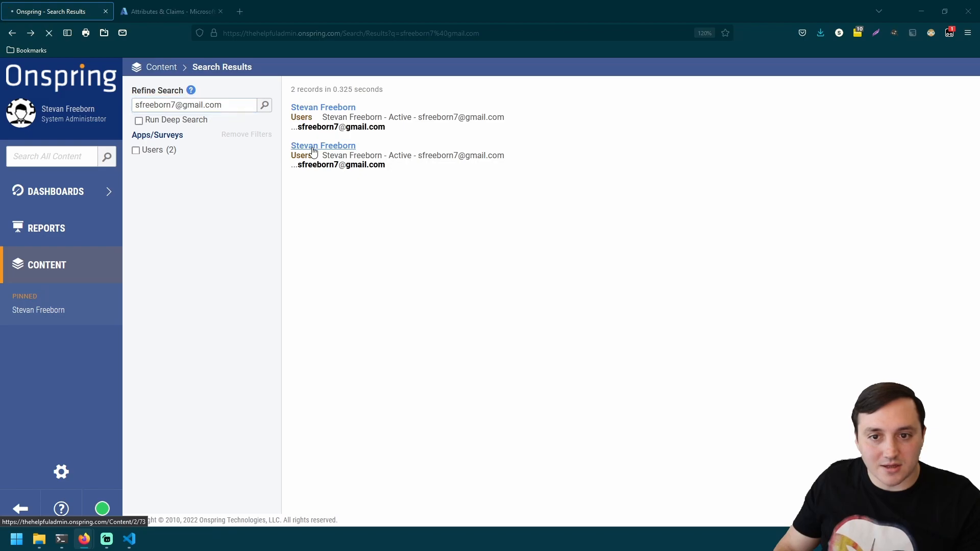
pyautogui.scroll(-2, 311, 147)
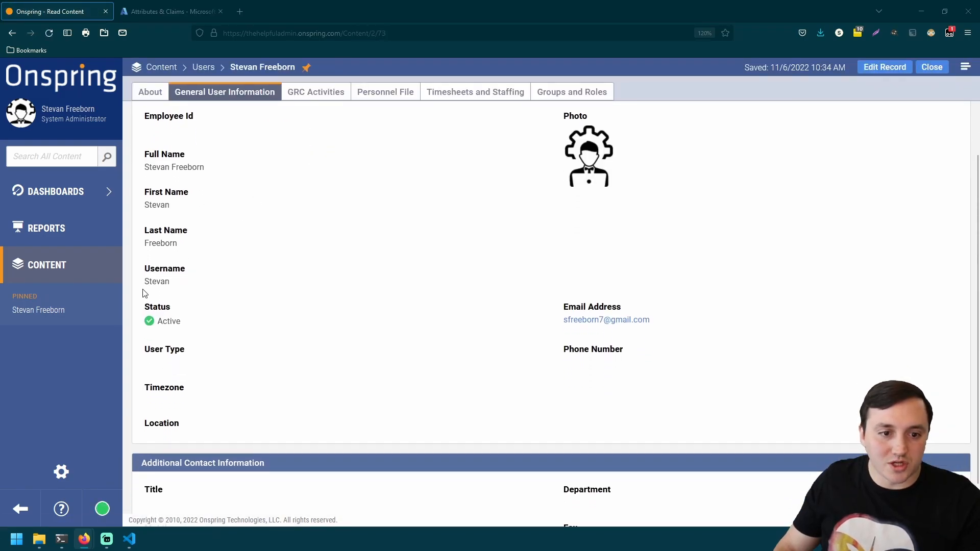
pyautogui.moveTo(146, 281); pyautogui.dragTo(185, 289)
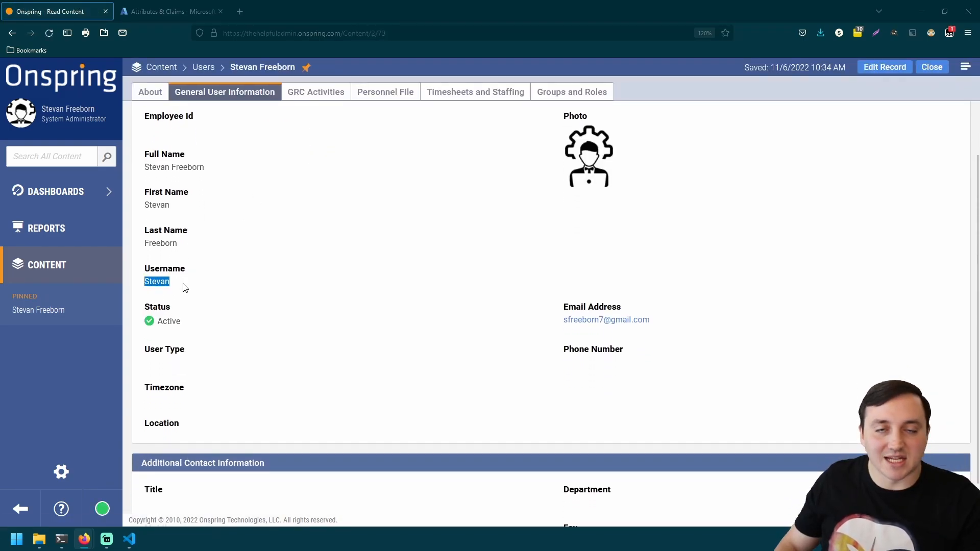
pyautogui.click(185, 289)
pyautogui.scroll(2, 160, 301)
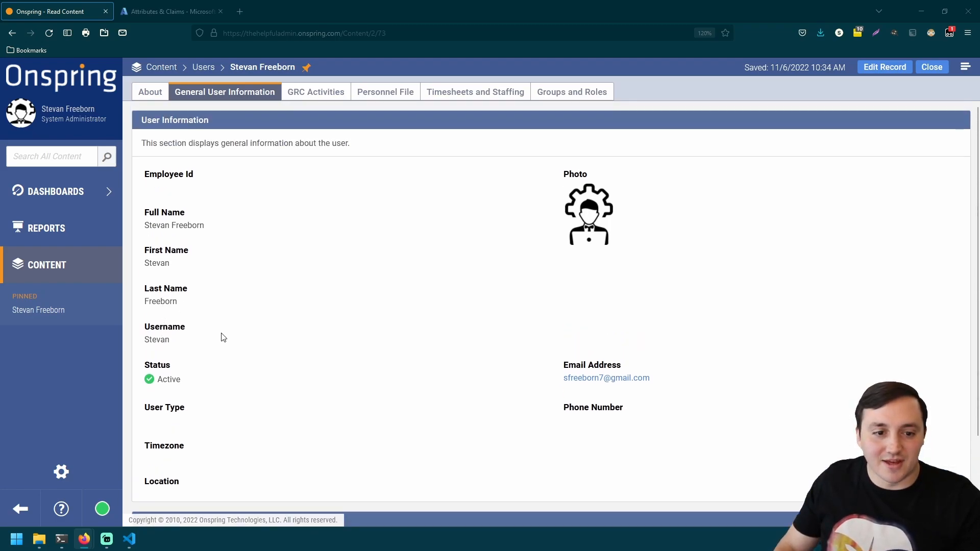